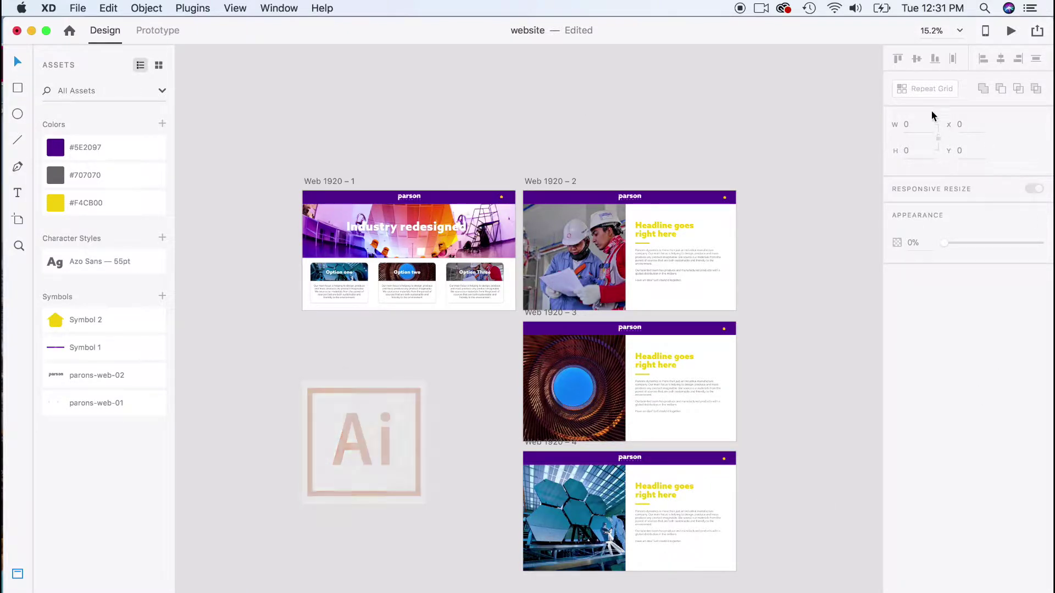
# Centre the 'Industry redesigned' headline on the artboard's centre guide and nudge the Option two card right.
pyautogui.click(407, 227)
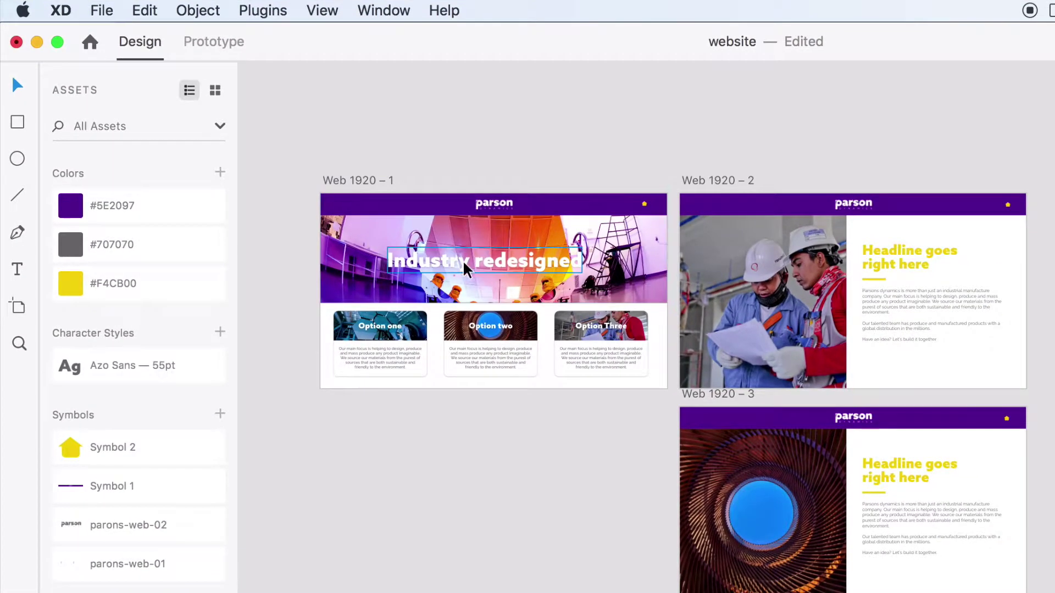
pyautogui.click(604, 407)
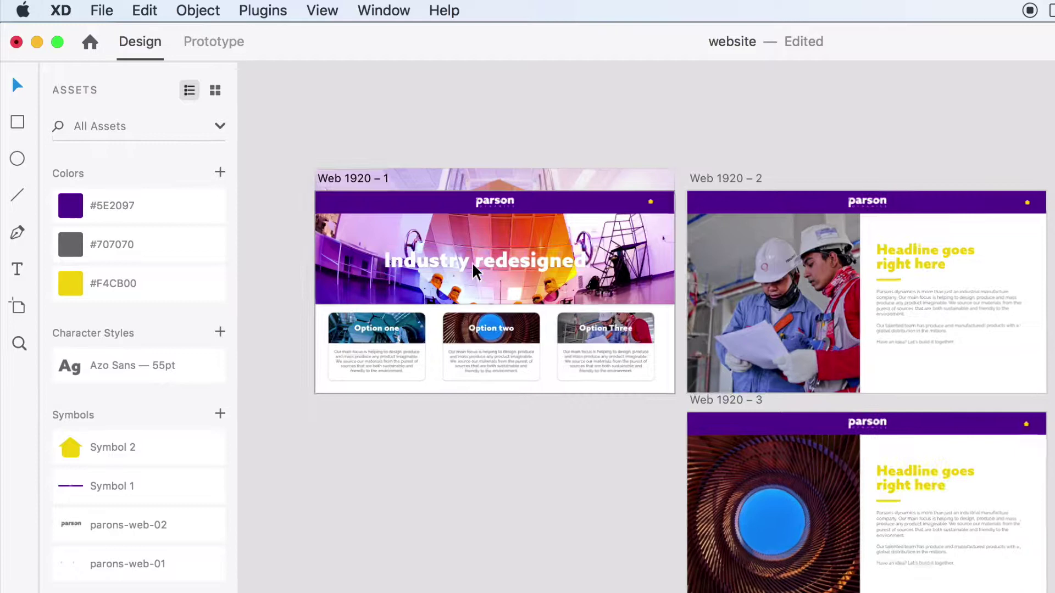
pyautogui.scroll(3, 473, 269)
pyautogui.moveTo(473, 269); pyautogui.dragTo(501, 270)
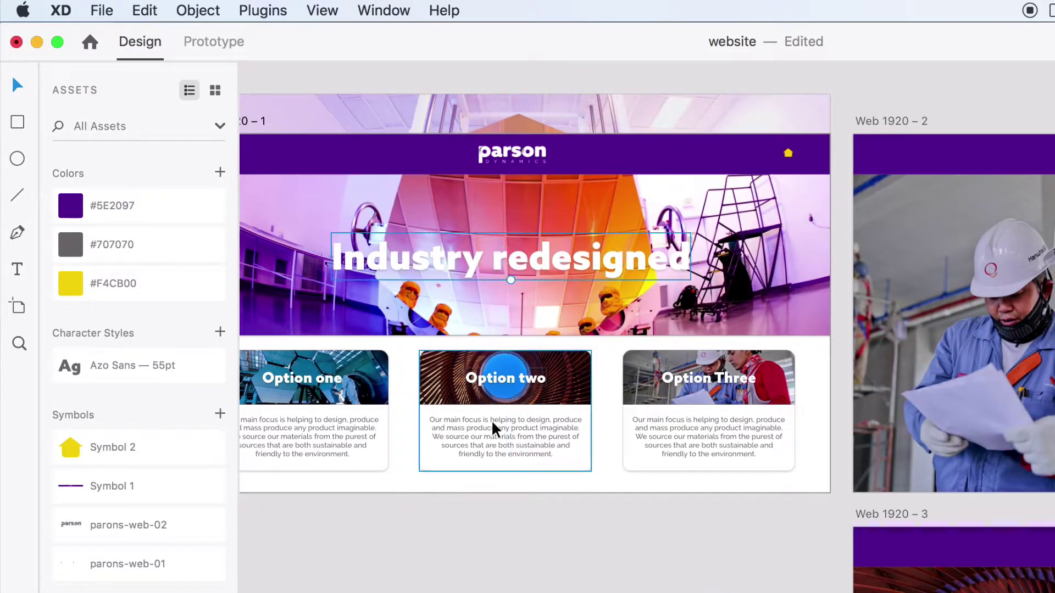
pyautogui.moveTo(535, 405); pyautogui.dragTo(542, 405)
pyautogui.scroll(-3, 561, 508)
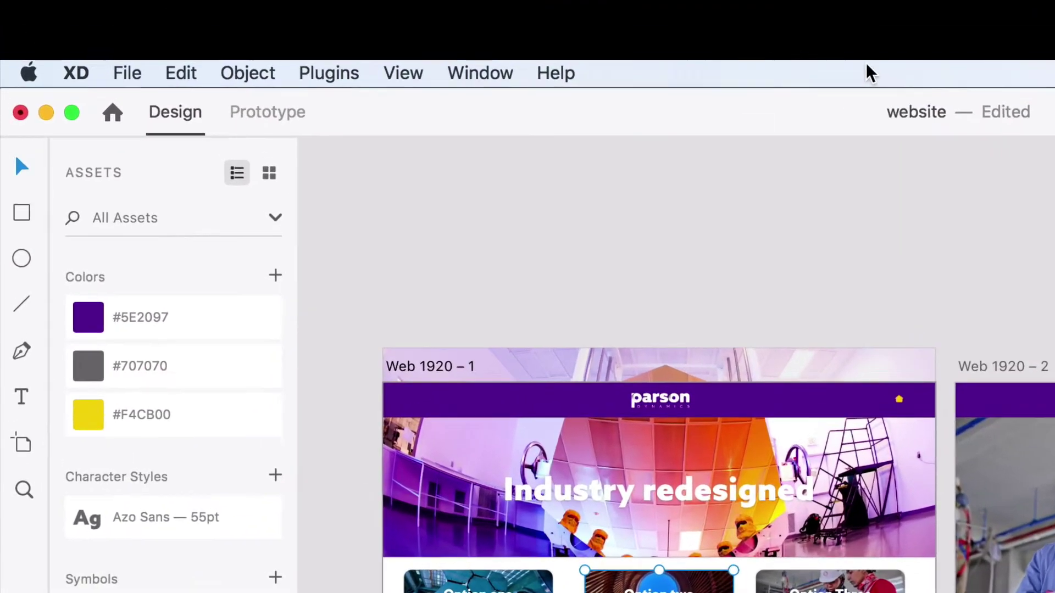
# Switch to Prototype mode and scroll the canvas to review the links between the Web 1920 artboards.
pyautogui.click(285, 119)
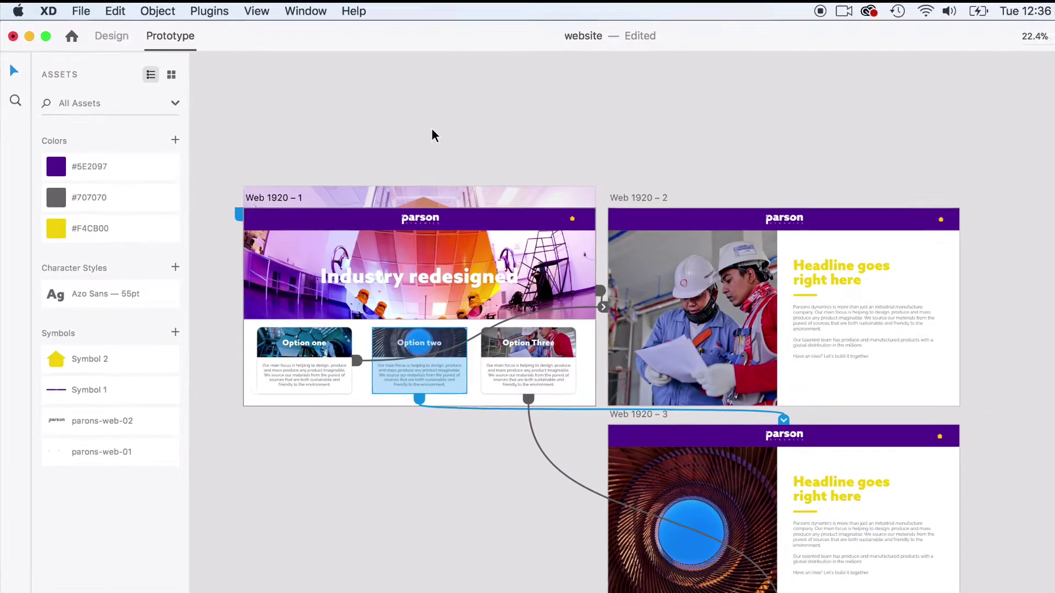
pyautogui.scroll(-2, 426, 130)
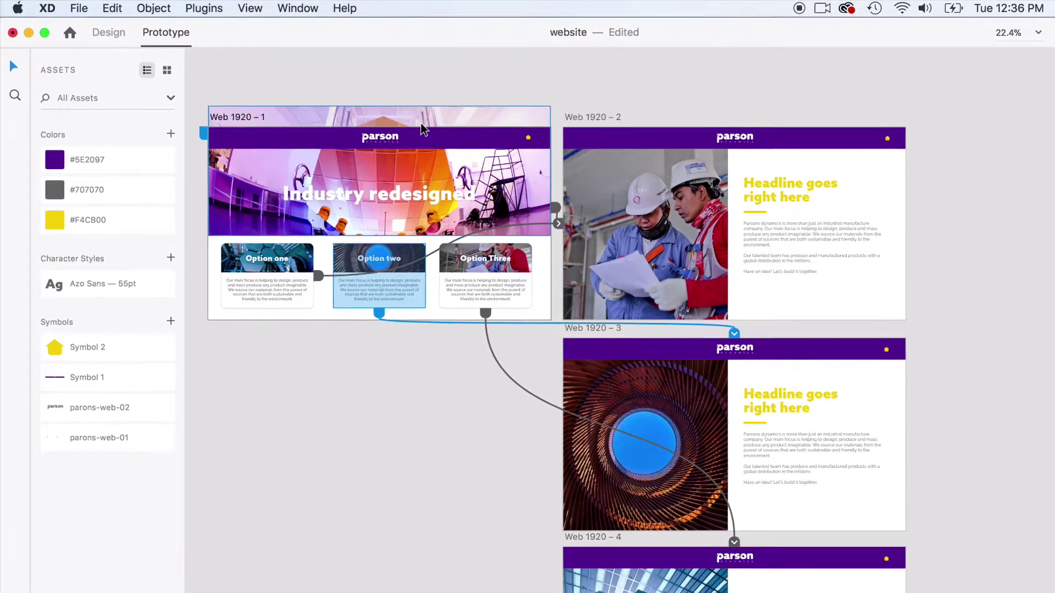
pyautogui.scroll(1, 422, 128)
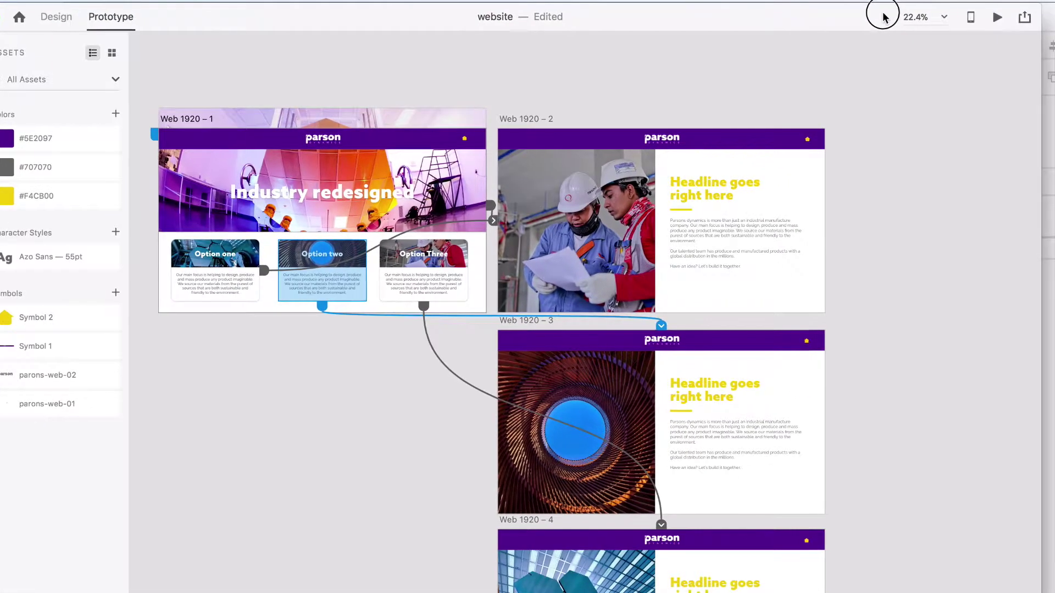
pyautogui.click(1037, 10)
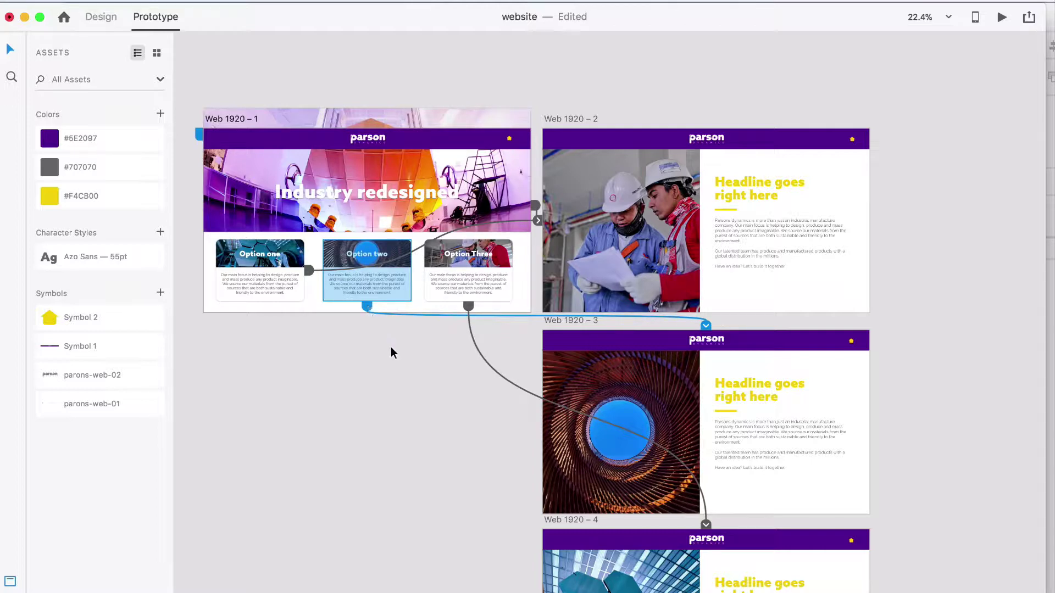
pyautogui.scroll(-5, 391, 347)
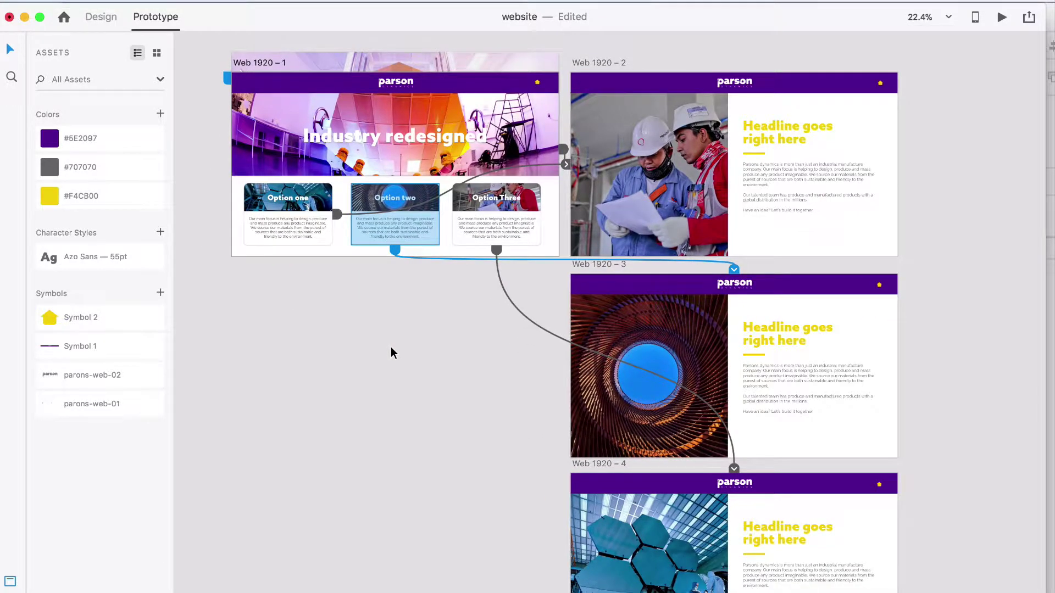
pyautogui.hscroll(3, 391, 347)
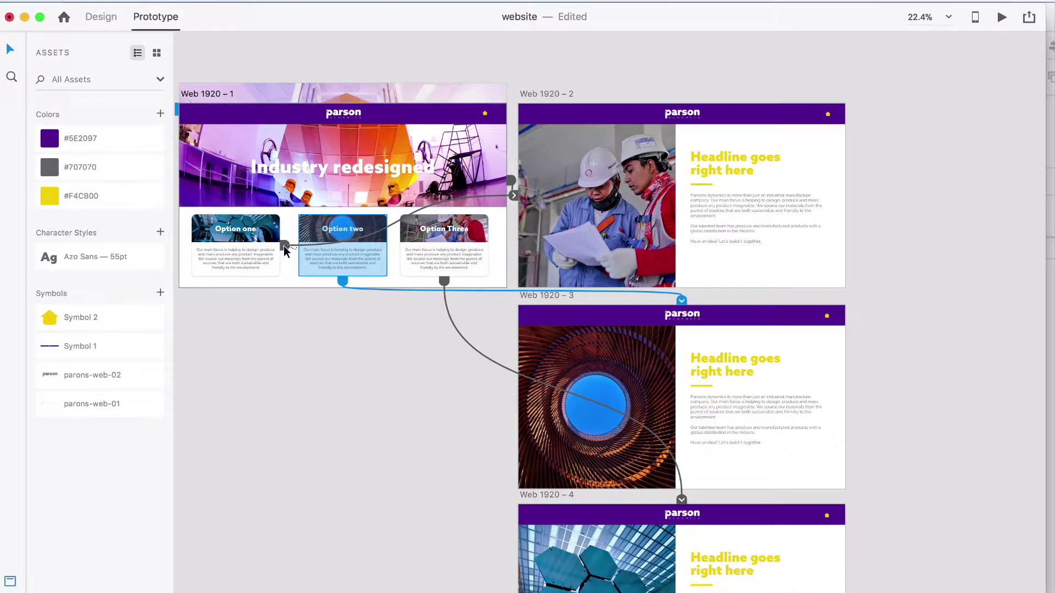
pyautogui.scroll(3, 285, 248)
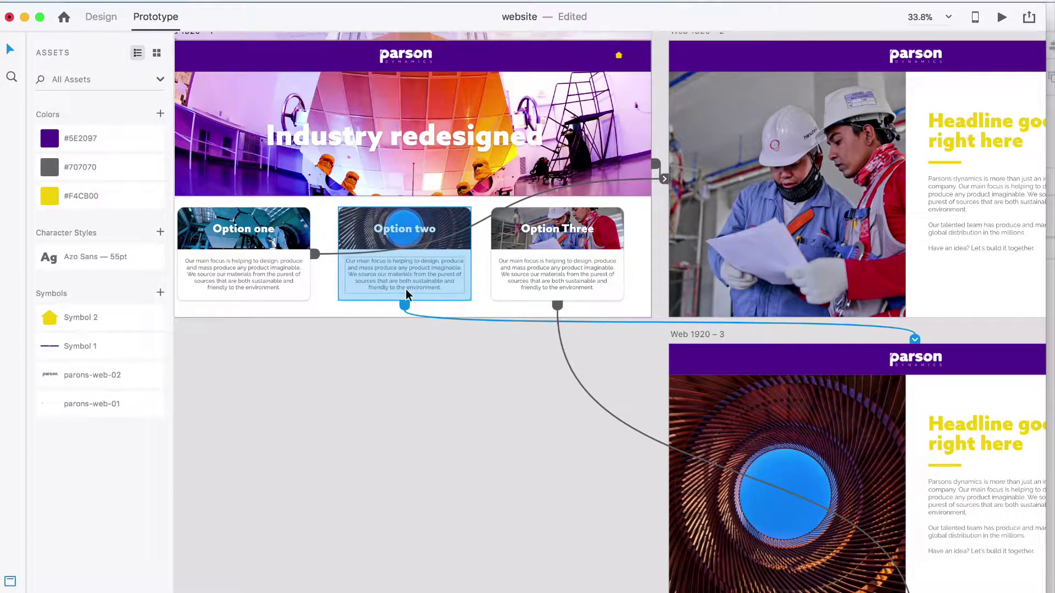
pyautogui.scroll(-5, 575, 471)
pyautogui.hscroll(3, 575, 471)
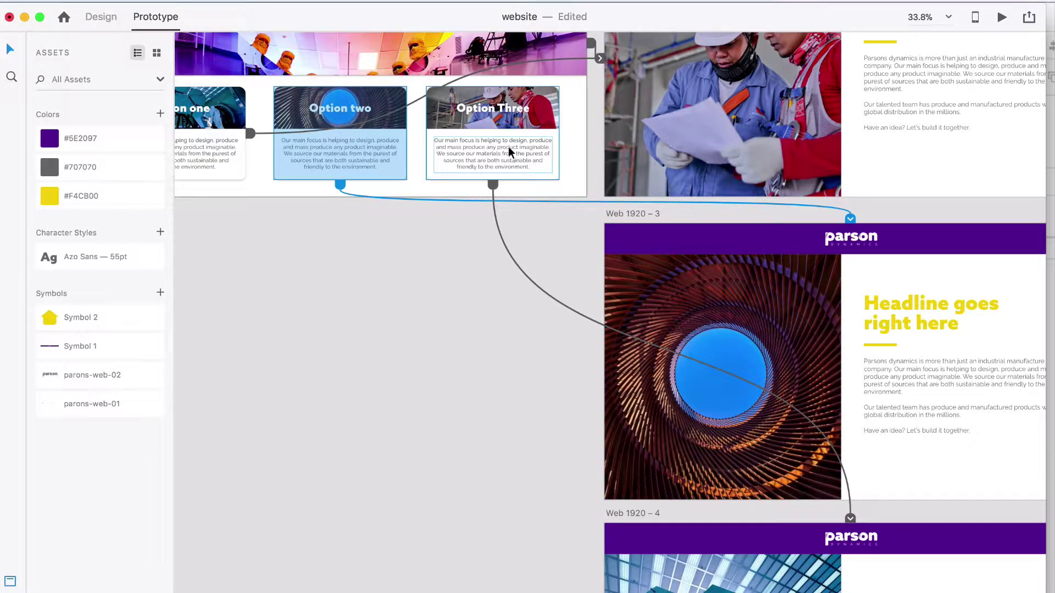
pyautogui.scroll(-5, 709, 514)
pyautogui.hscroll(2, 709, 513)
pyautogui.scroll(-2, 709, 511)
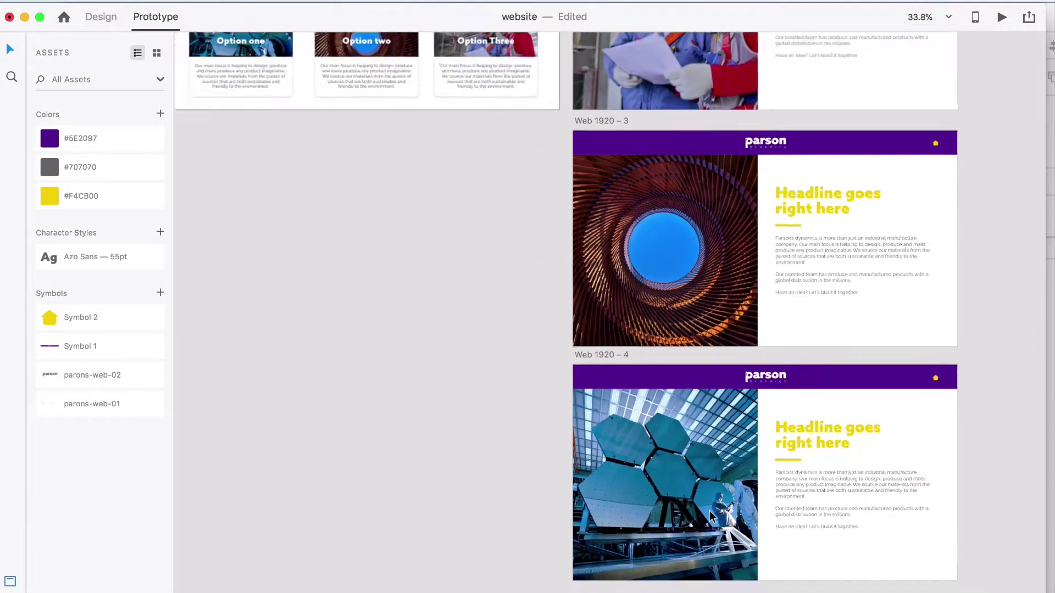
pyautogui.scroll(-3, 710, 514)
pyautogui.scroll(2, 709, 509)
pyautogui.hscroll(1, 709, 510)
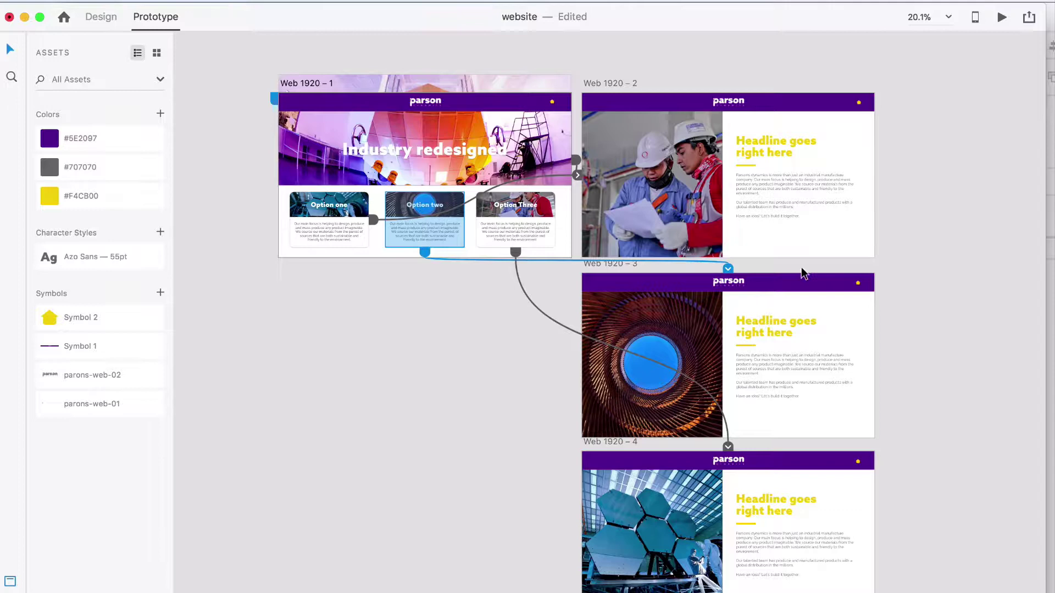
pyautogui.click(1002, 18)
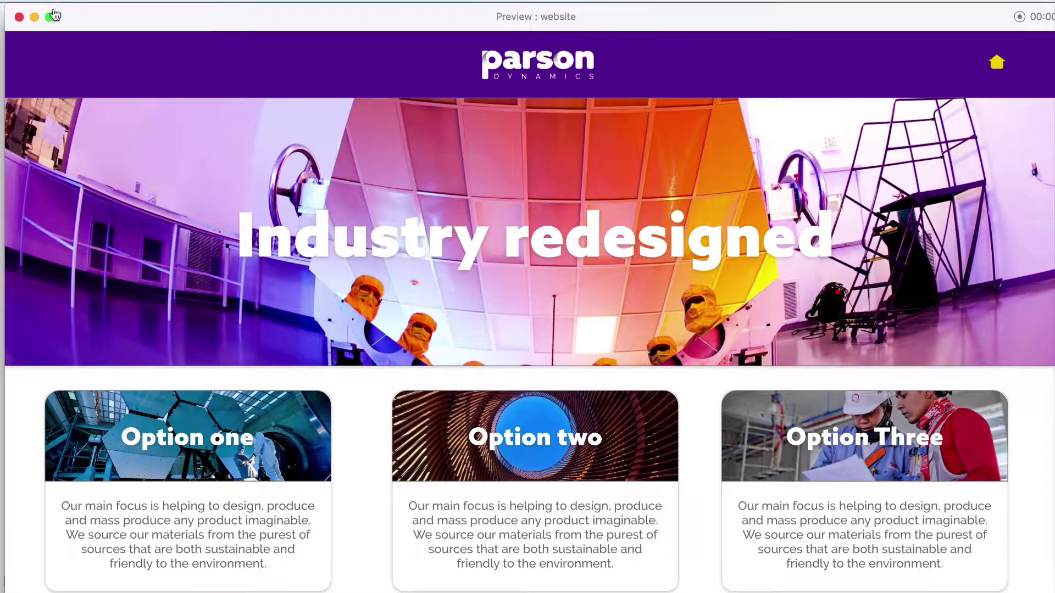
pyautogui.click(51, 16)
pyautogui.moveTo(405, 172); pyautogui.dragTo(249, 108)
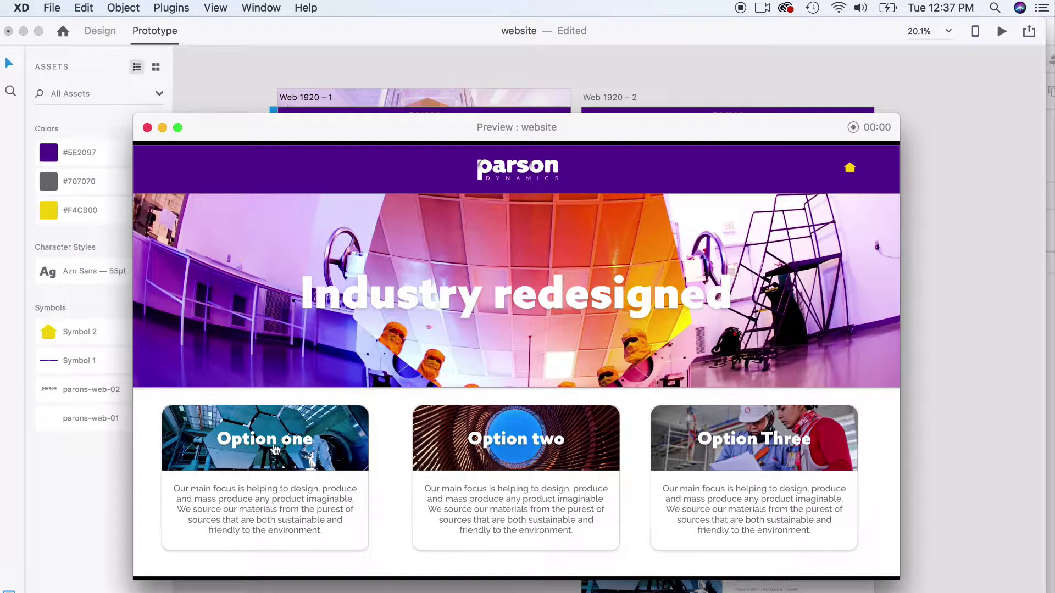
pyautogui.click(273, 448)
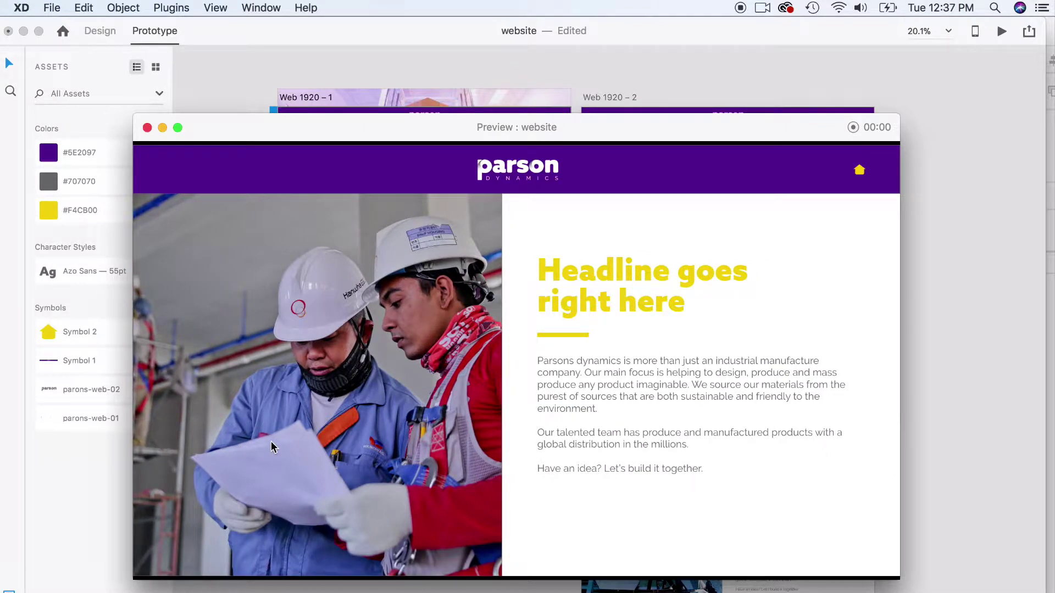
pyautogui.click(860, 173)
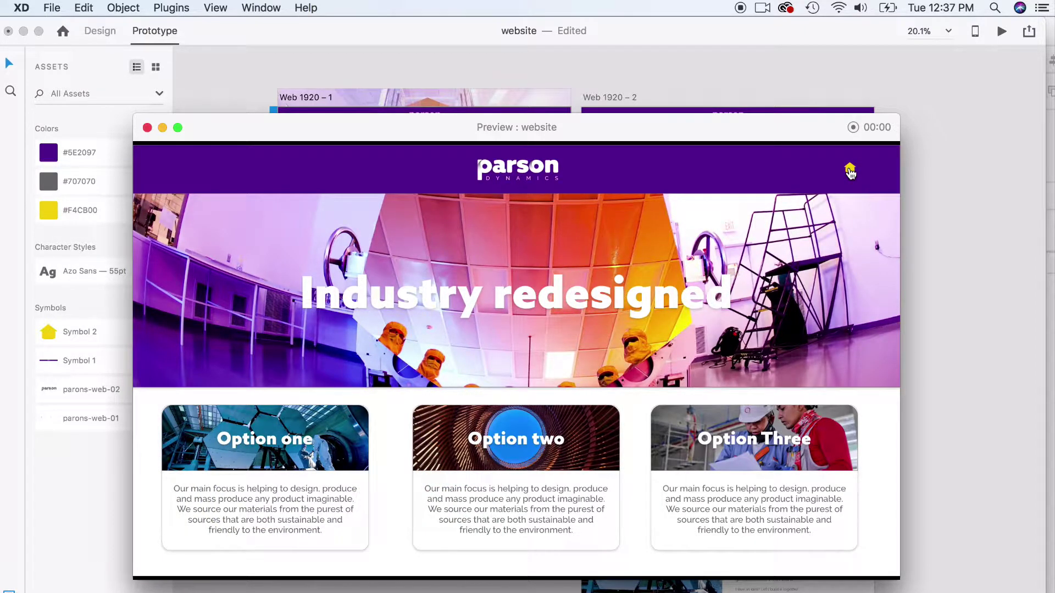
pyautogui.click(558, 437)
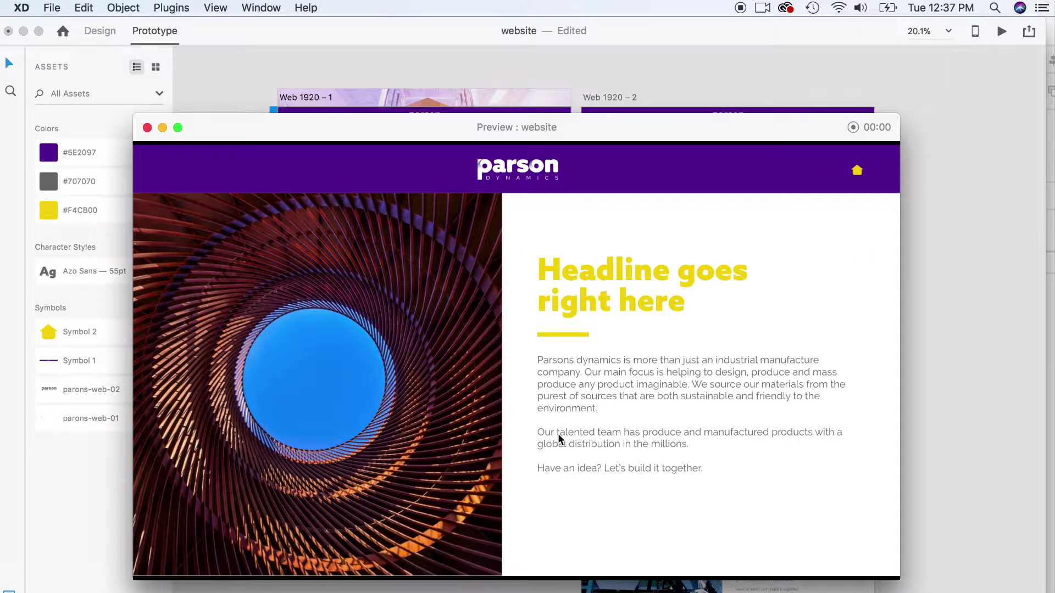
pyautogui.click(855, 171)
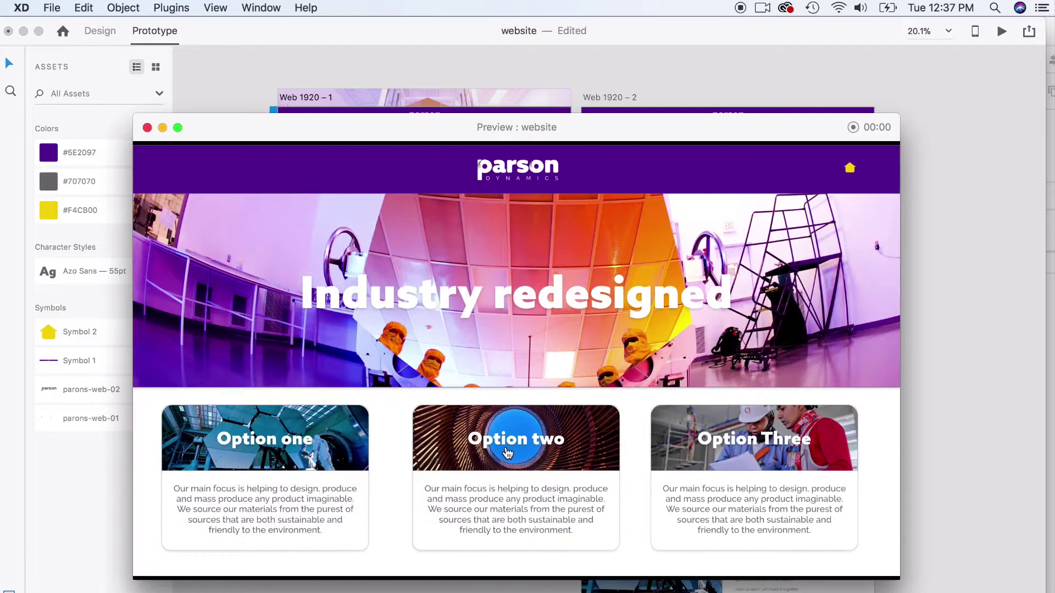
pyautogui.click(505, 448)
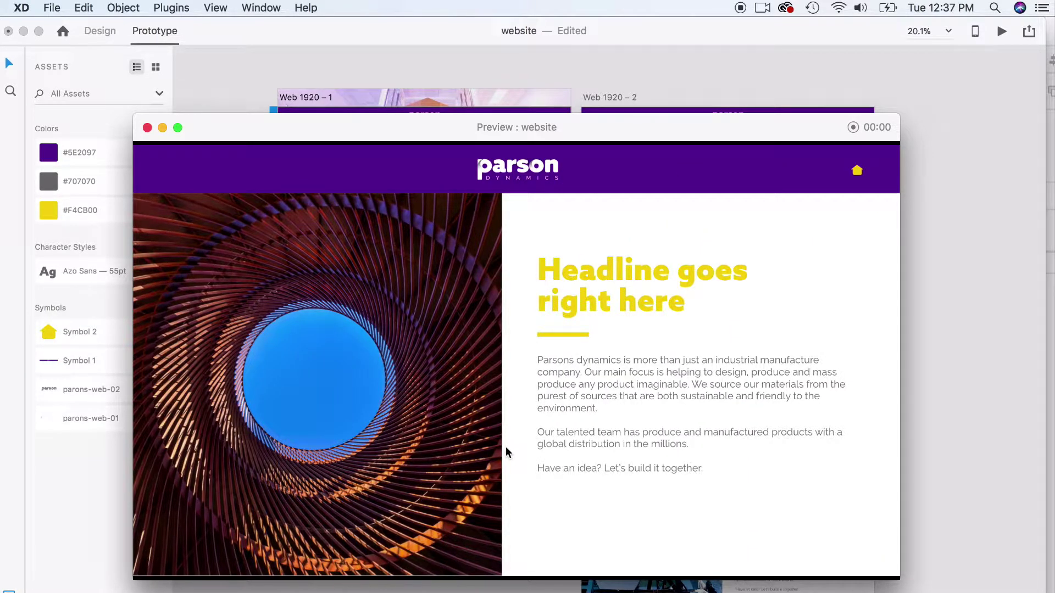
pyautogui.click(856, 171)
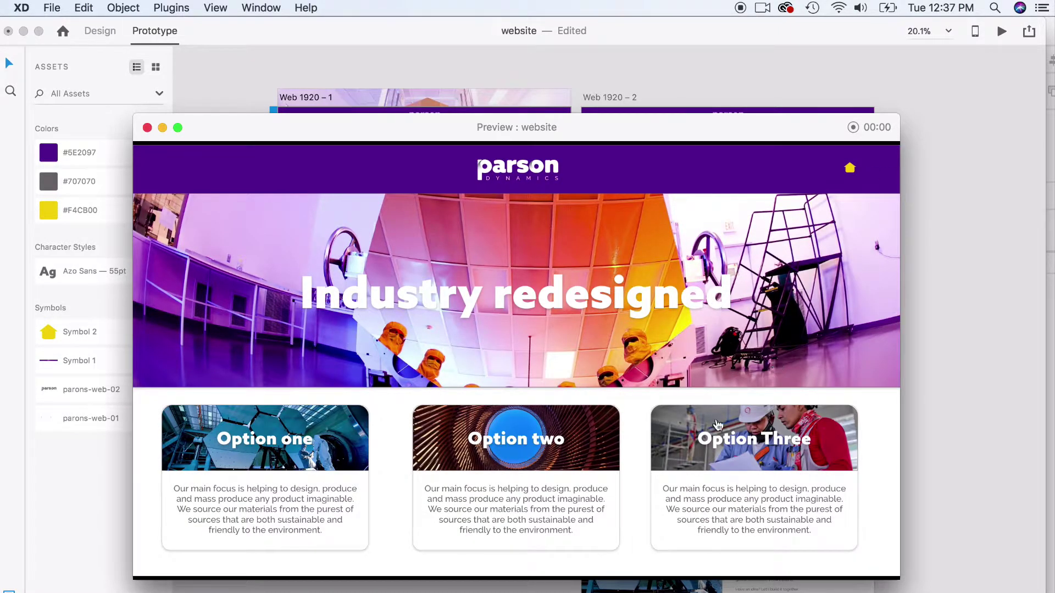
pyautogui.click(708, 442)
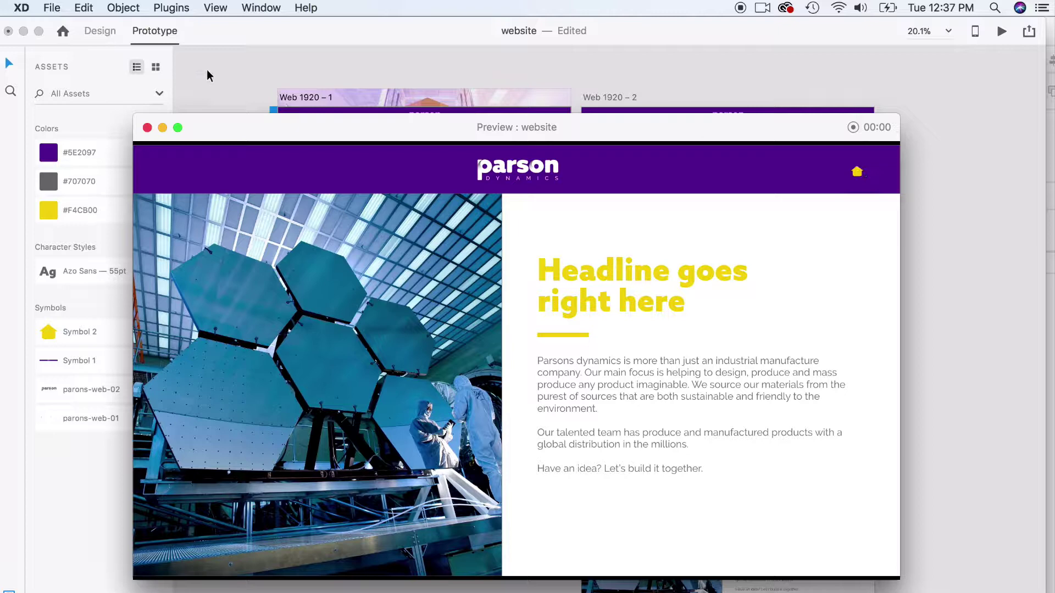
pyautogui.click(147, 128)
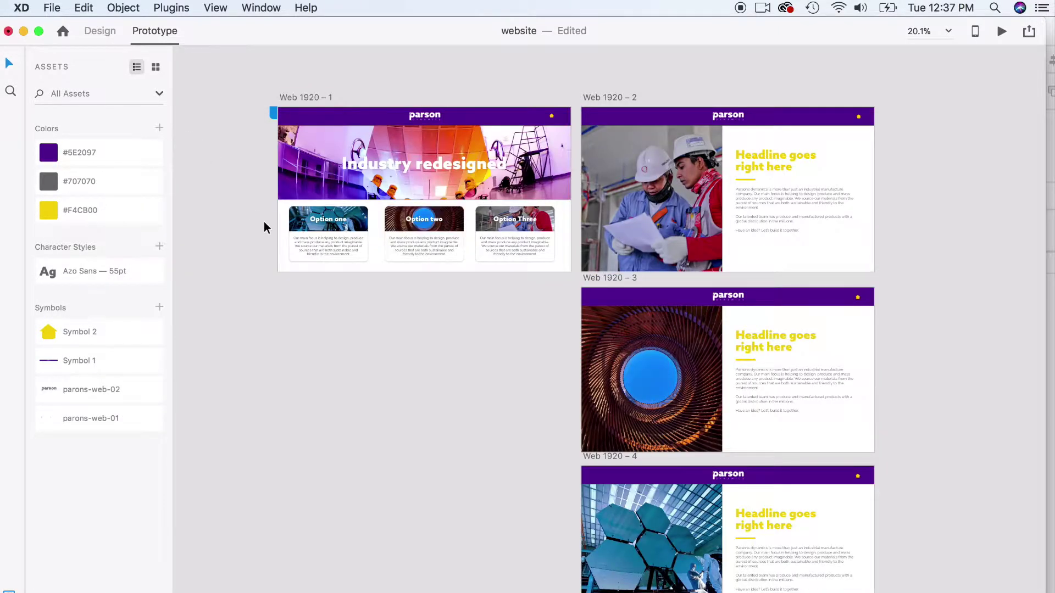
# Clear the Option card selection and start a new document from the File menu to reach the Home screen.
pyautogui.click(304, 258)
pyautogui.scroll(5, 317, 272)
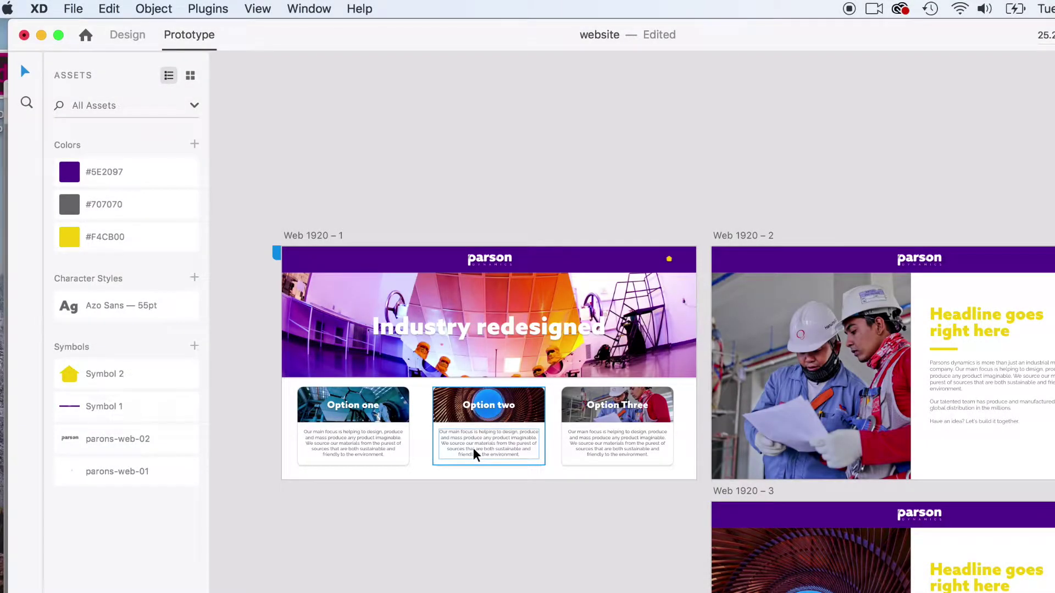
pyautogui.press('Escape')
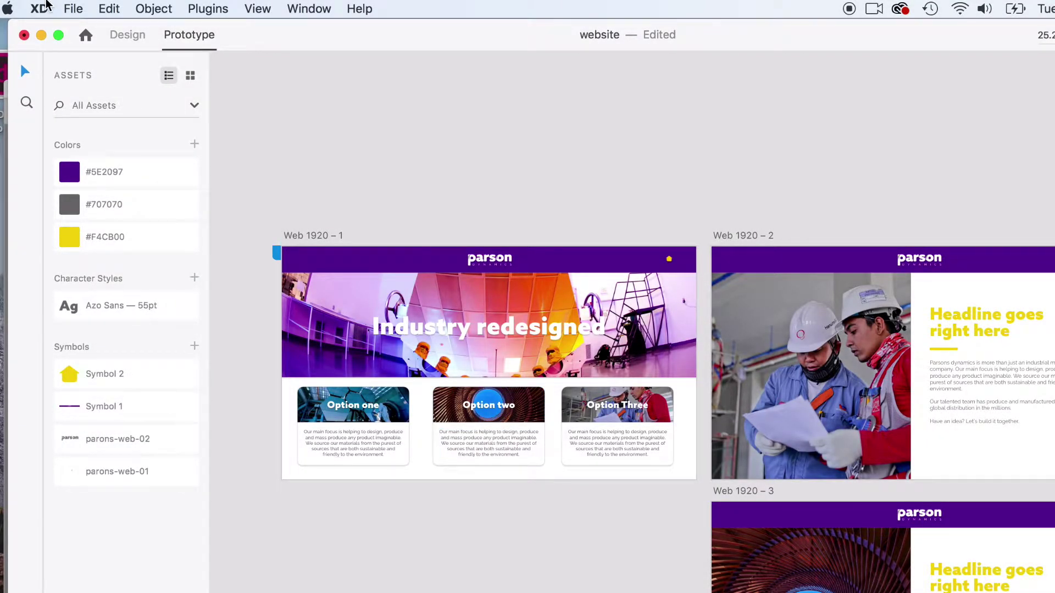
pyautogui.click(73, 8)
pyautogui.click(84, 29)
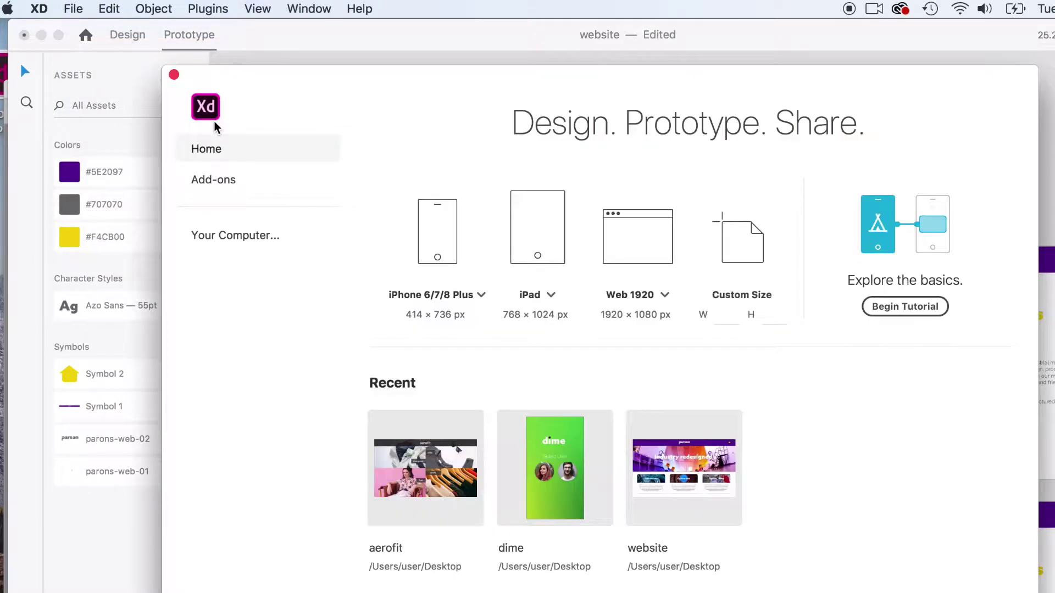
# Create a new document from the Web 1920 (1920 × 1080) preset, reposition the artboard and zoom in.
pyautogui.click(637, 255)
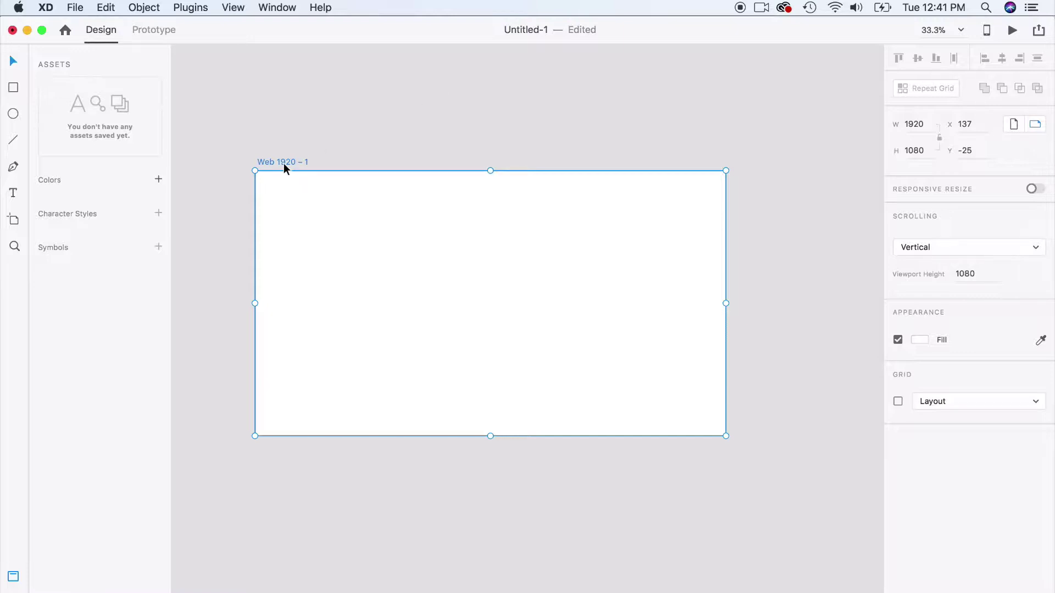
pyautogui.moveTo(285, 168); pyautogui.dragTo(325, 181)
pyautogui.scroll(-5, 389, 275)
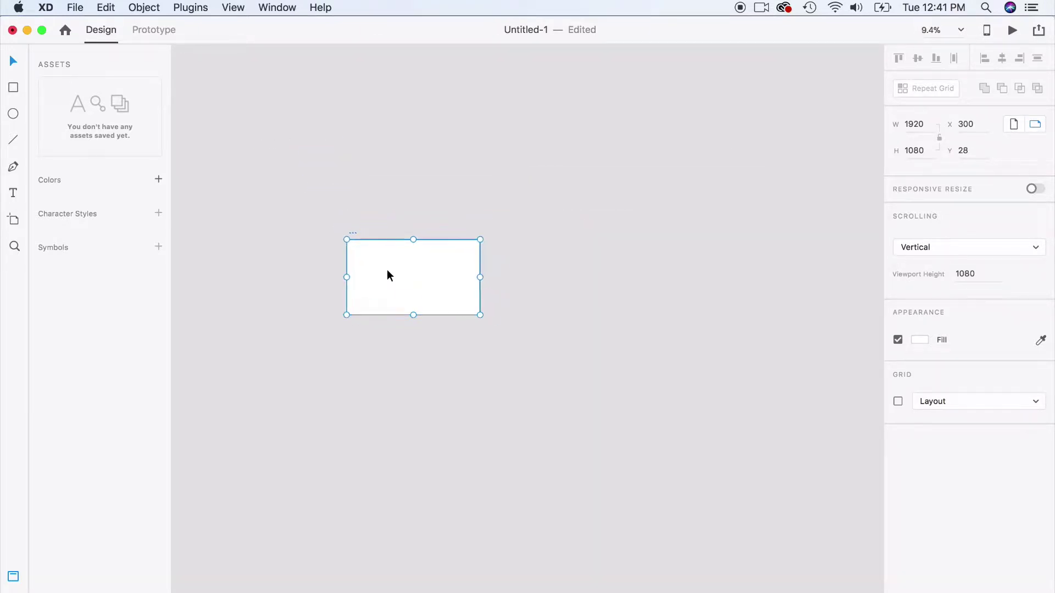
pyautogui.click(364, 227)
pyautogui.scroll(3, 364, 228)
pyautogui.click(393, 278)
pyautogui.scroll(-2, 394, 278)
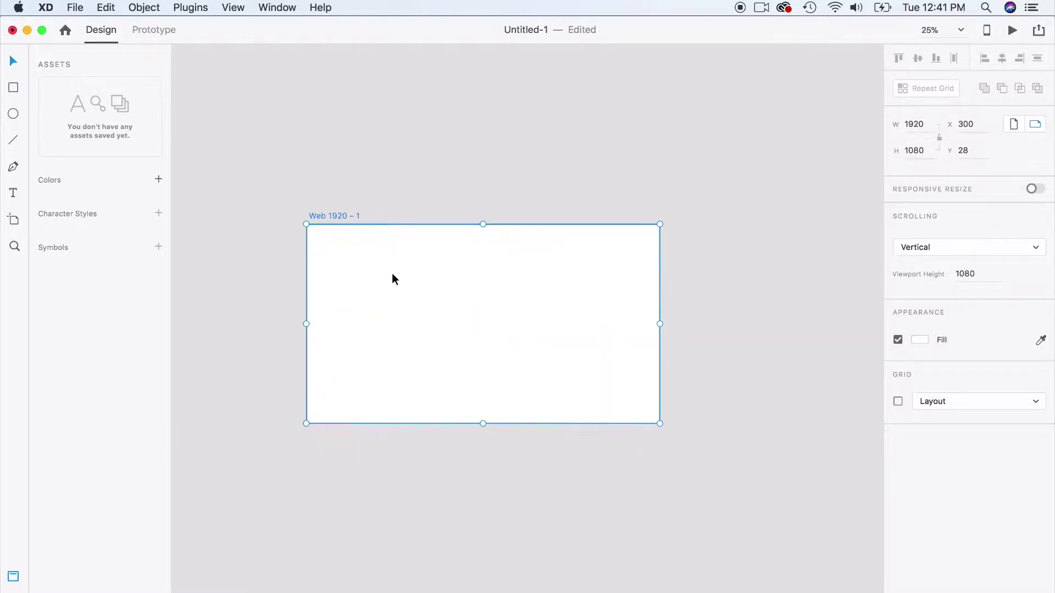
pyautogui.scroll(-3, 392, 275)
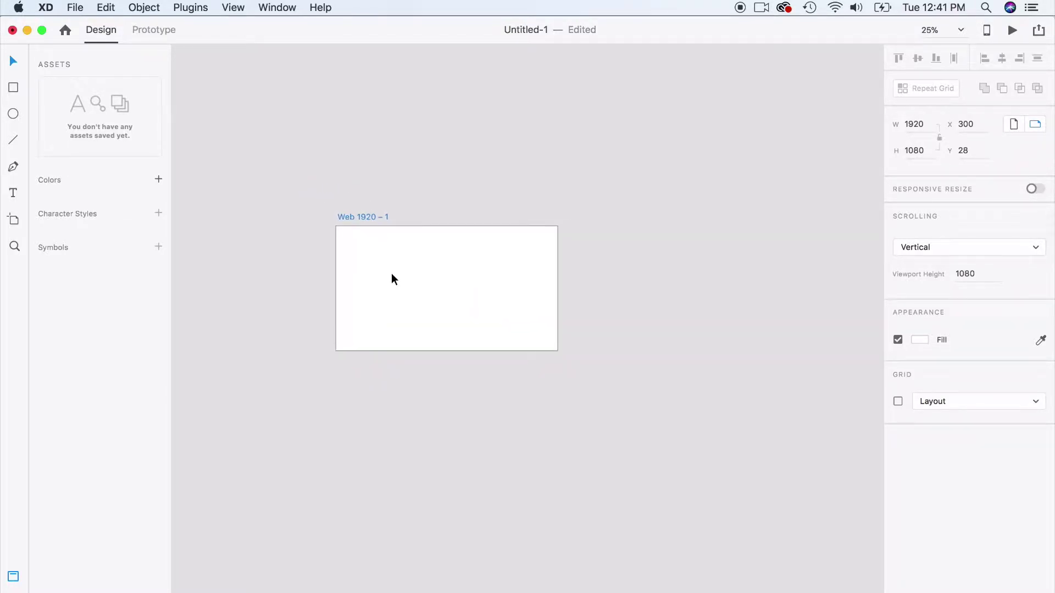
pyautogui.scroll(-2, 391, 272)
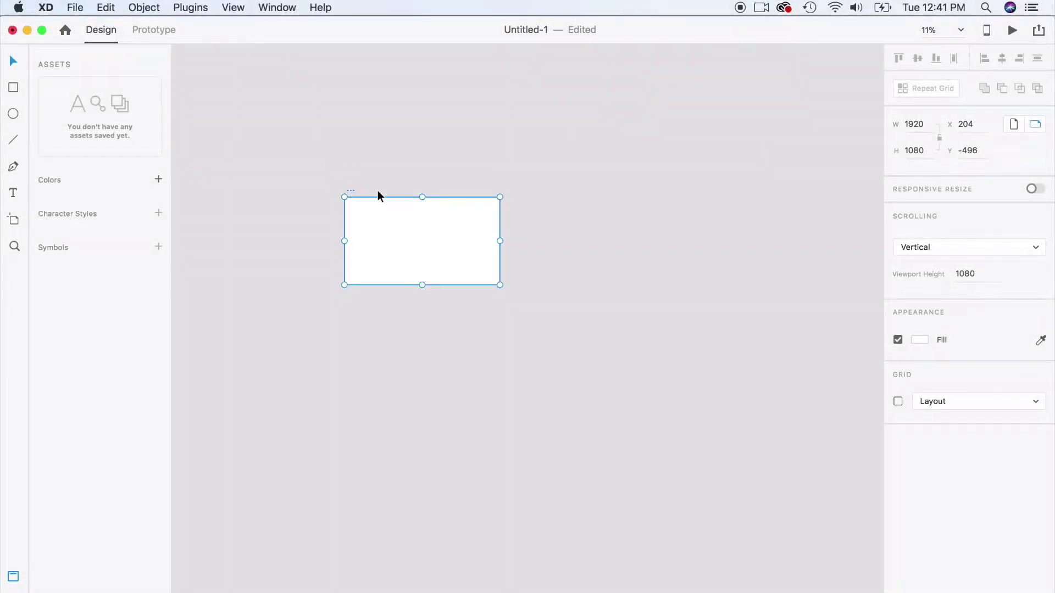
pyautogui.scroll(3, 377, 196)
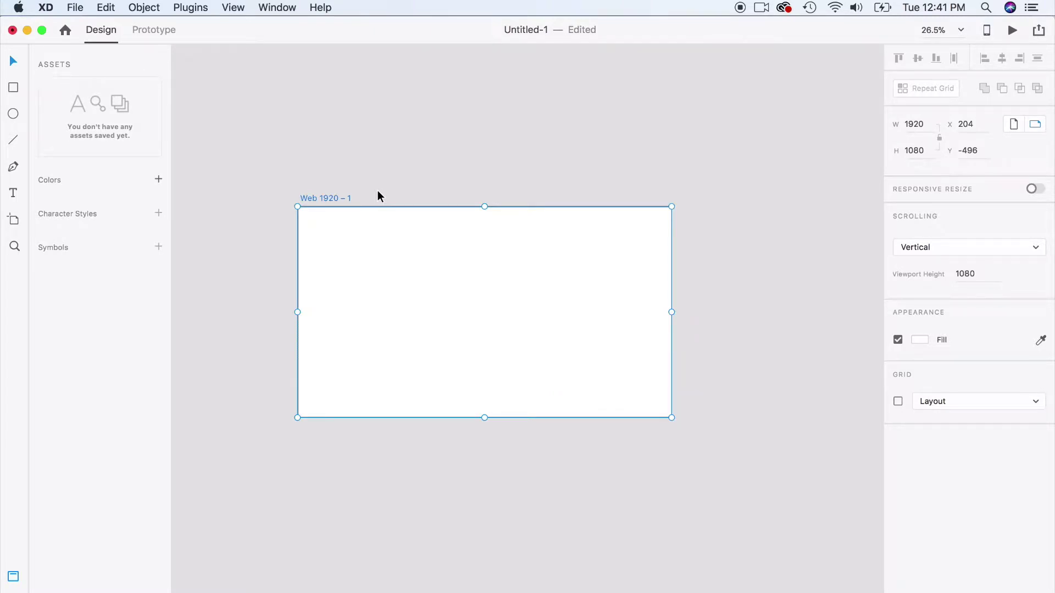
pyautogui.scroll(3, 391, 246)
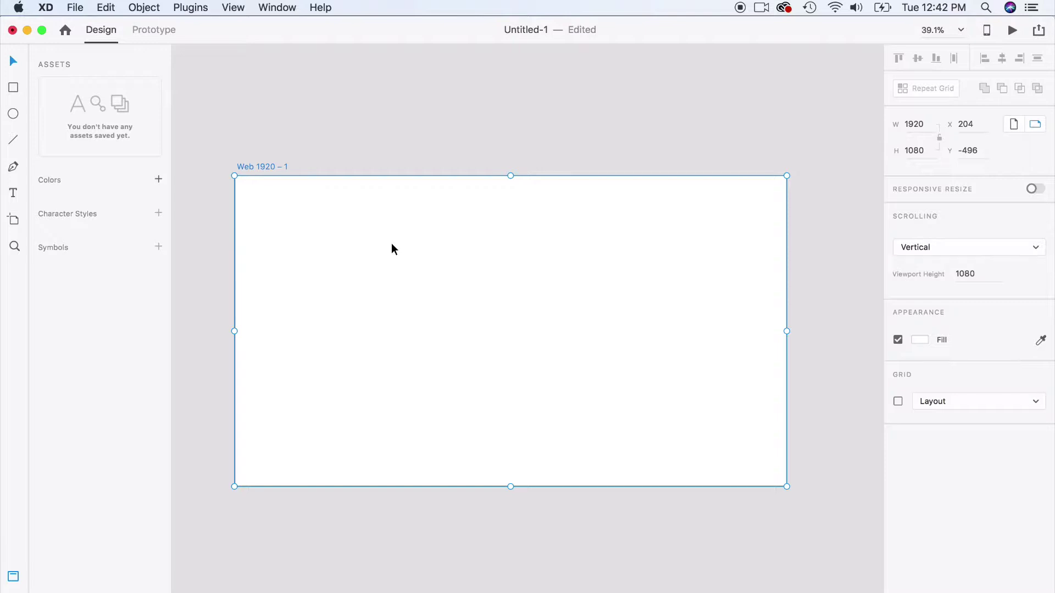
pyautogui.click(401, 154)
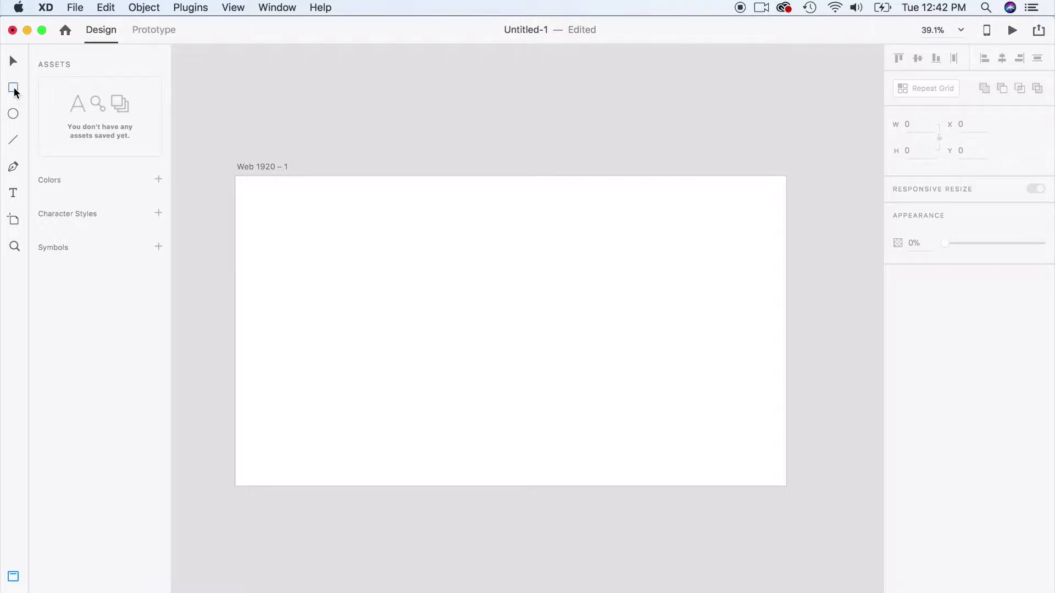
# Draw a 112 px tall bar across the artboard top and fill it pinkish red #CC7373.
pyautogui.click(15, 90)
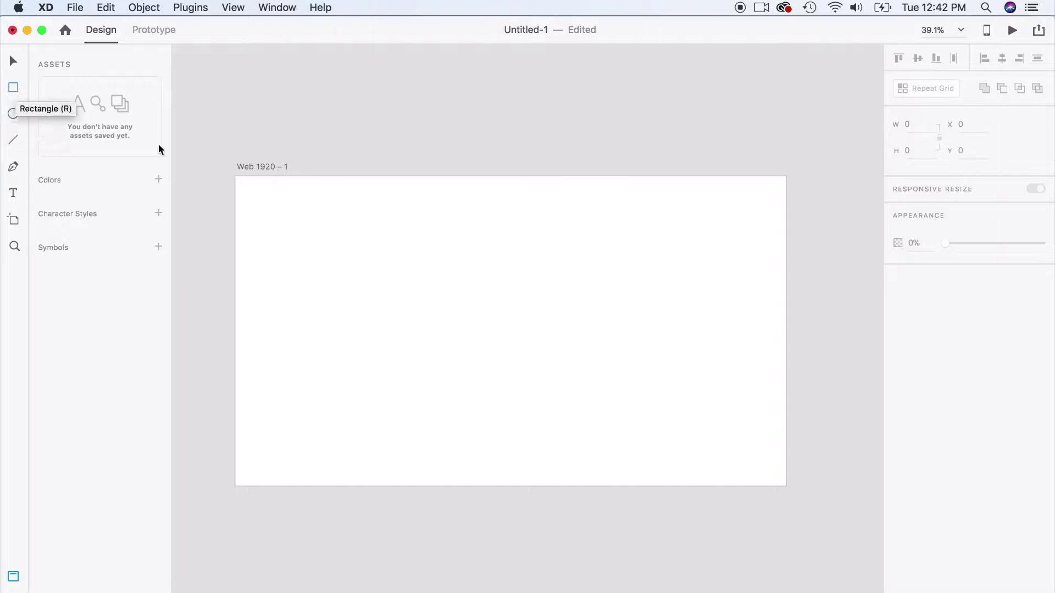
pyautogui.moveTo(237, 179)
pyautogui.mouseDown()
pyautogui.moveTo(393, 218)
pyautogui.moveTo(761, 223)
pyautogui.moveTo(785, 209)
pyautogui.mouseUp()
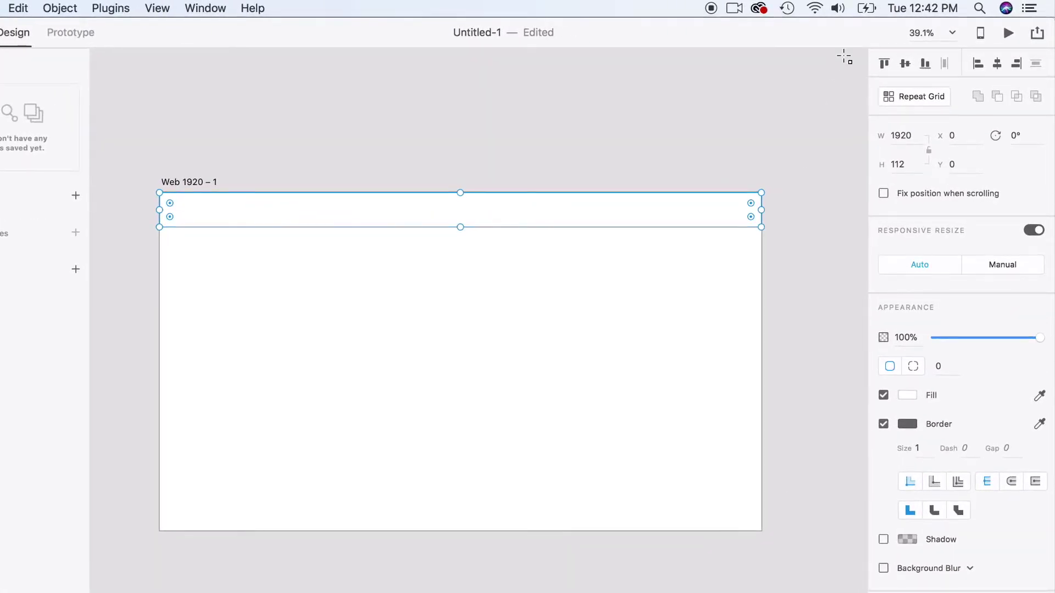
pyautogui.click(906, 397)
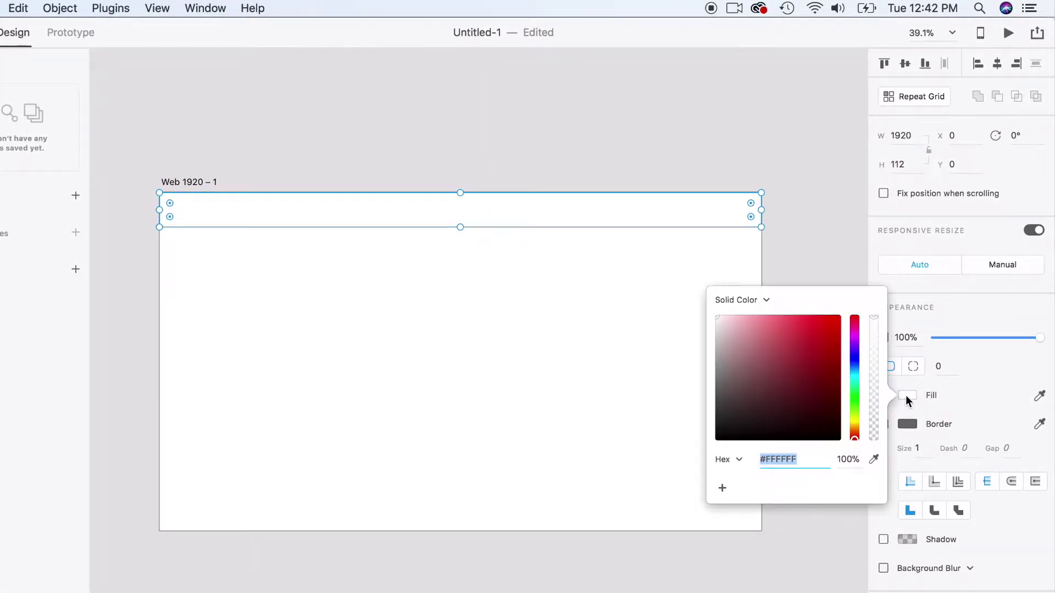
pyautogui.moveTo(796, 372)
pyautogui.mouseDown()
pyautogui.moveTo(783, 335)
pyautogui.moveTo(769, 340)
pyautogui.mouseUp()
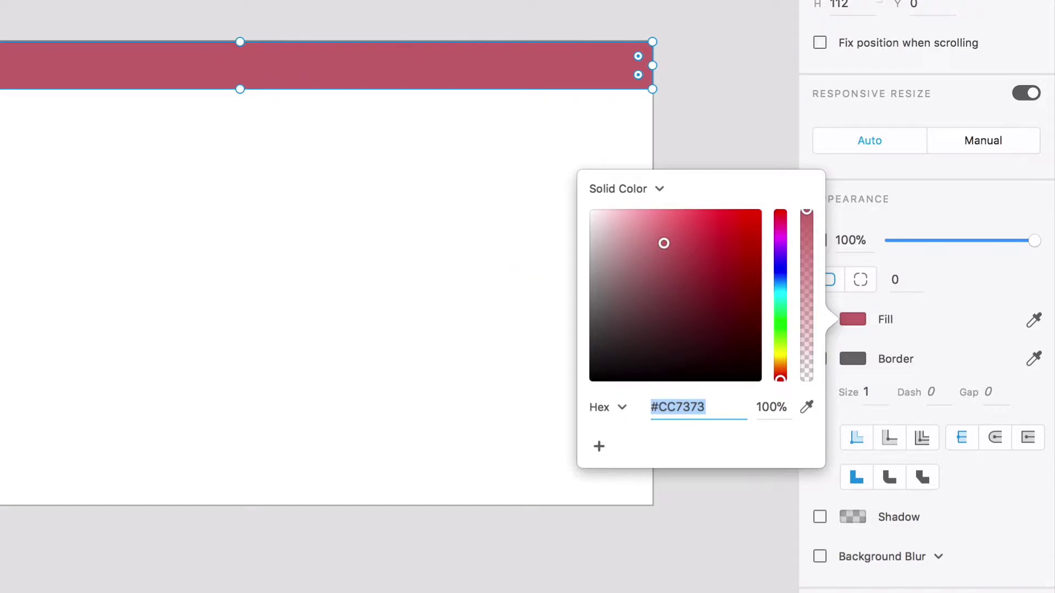
pyautogui.press('Escape')
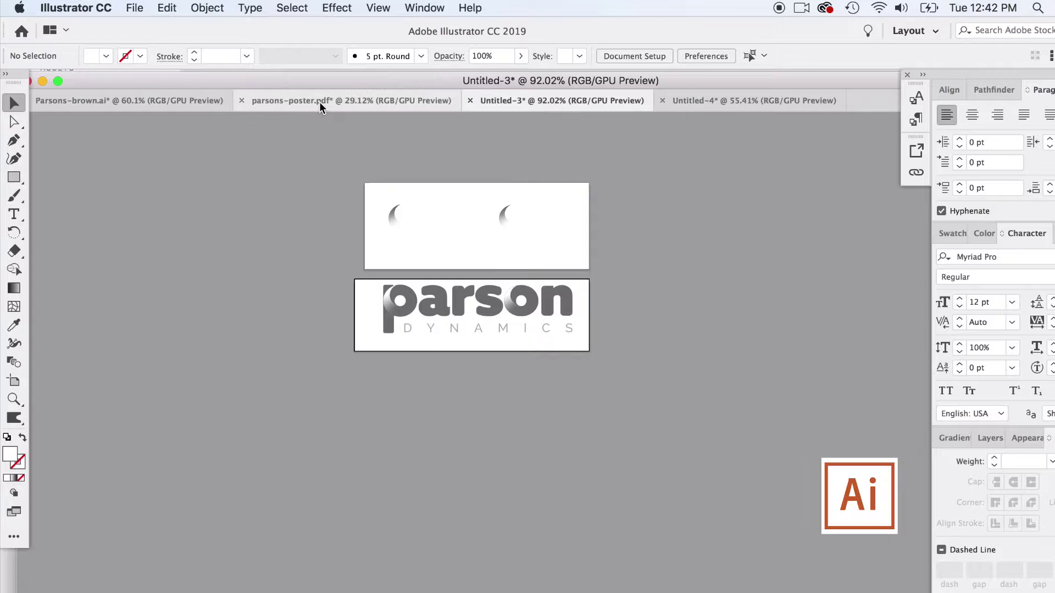
# In parsons-poster.pdf, delete the loose yellow rectangle and the swirl background image.
pyautogui.click(253, 101)
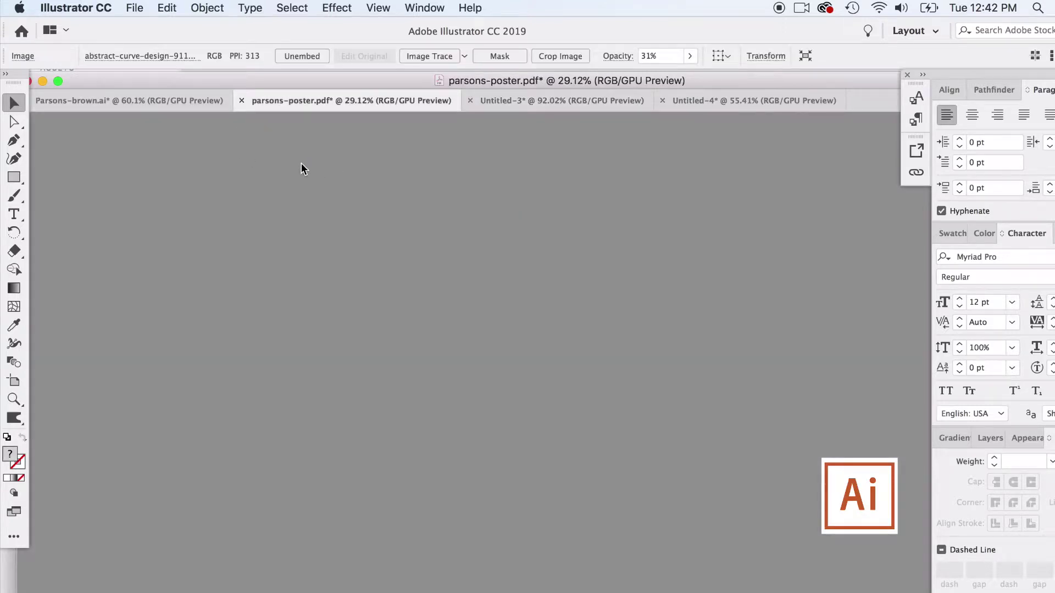
pyautogui.scroll(-1, 403, 231)
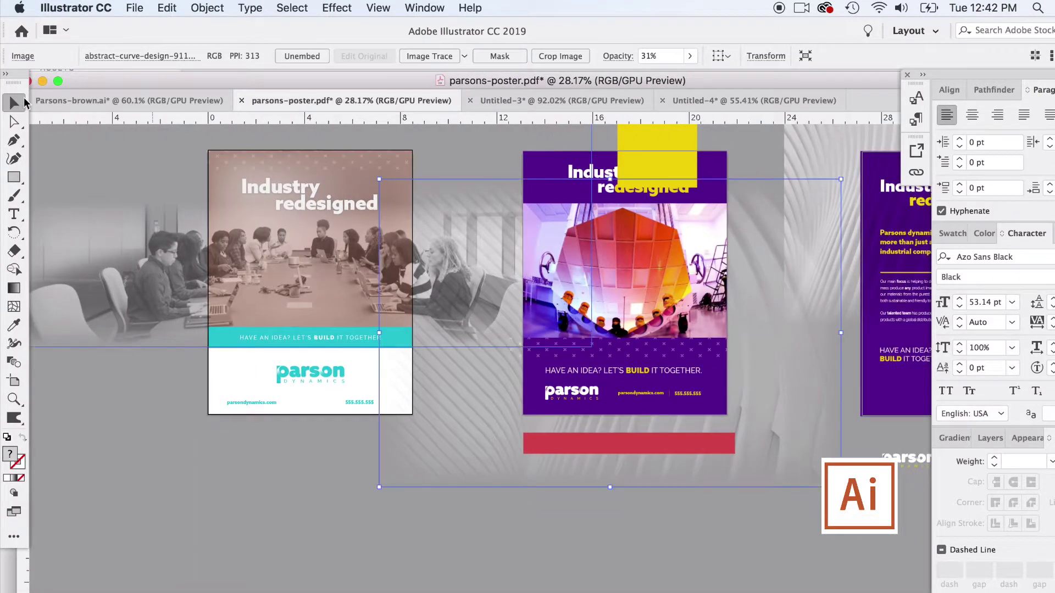
pyautogui.hscroll(5, 302, 223)
pyautogui.click(491, 170)
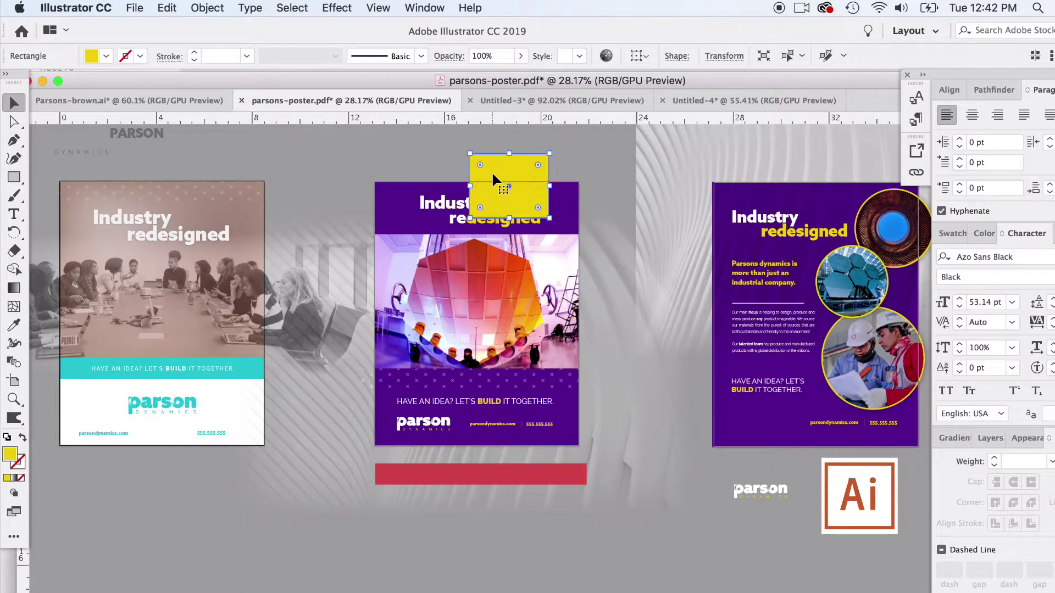
pyautogui.press('Delete')
pyautogui.click(653, 185)
pyautogui.press('Delete')
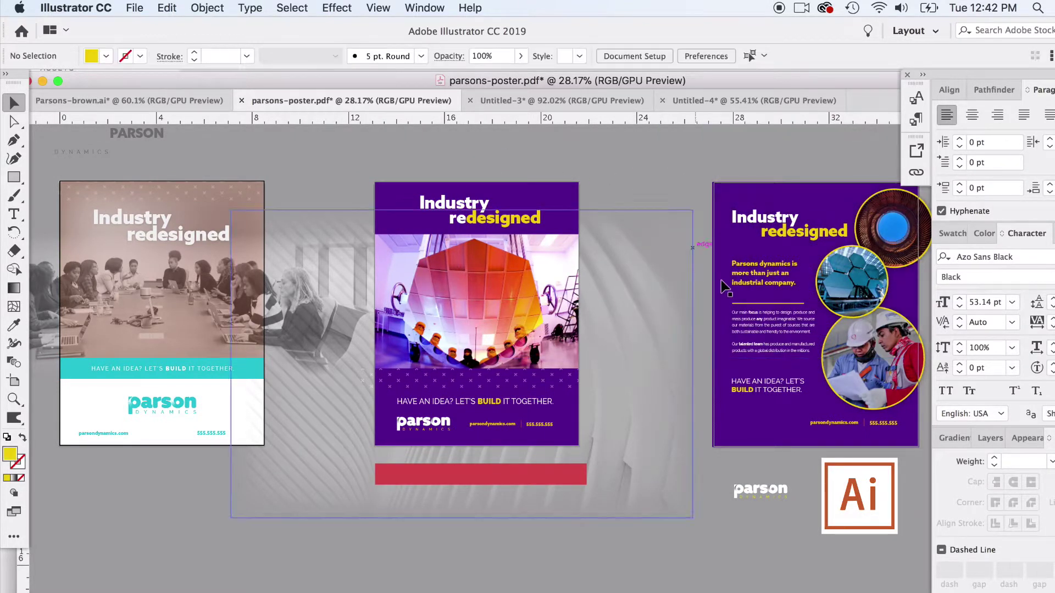
# Select the word 'redesigned' and view its exact yellow fill colour.
pyautogui.hscroll(6, 692, 242)
pyautogui.scroll(1, 692, 242)
pyautogui.scroll(6, 720, 272)
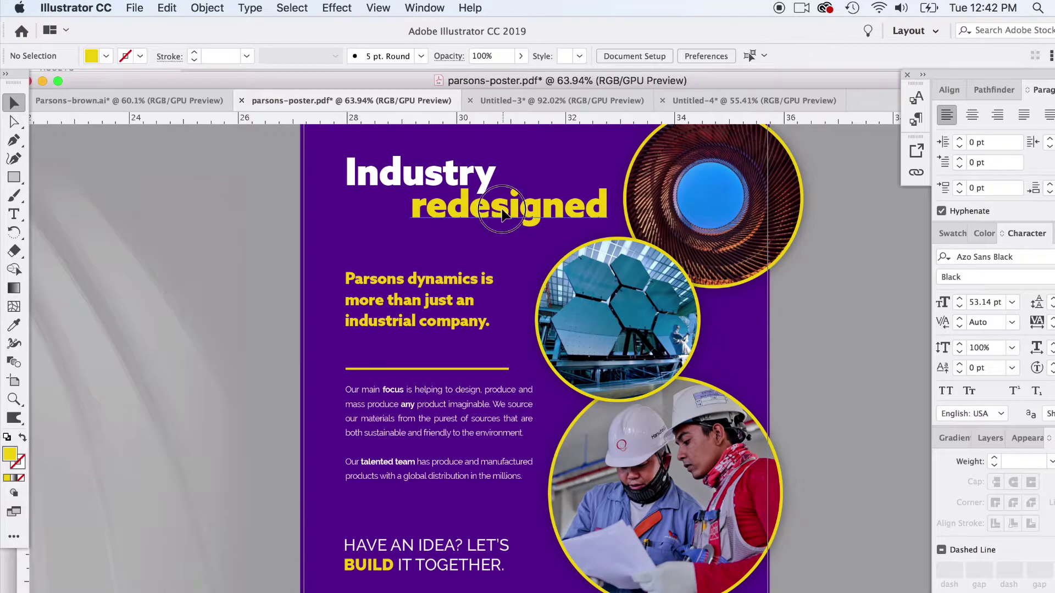
pyautogui.click(502, 214)
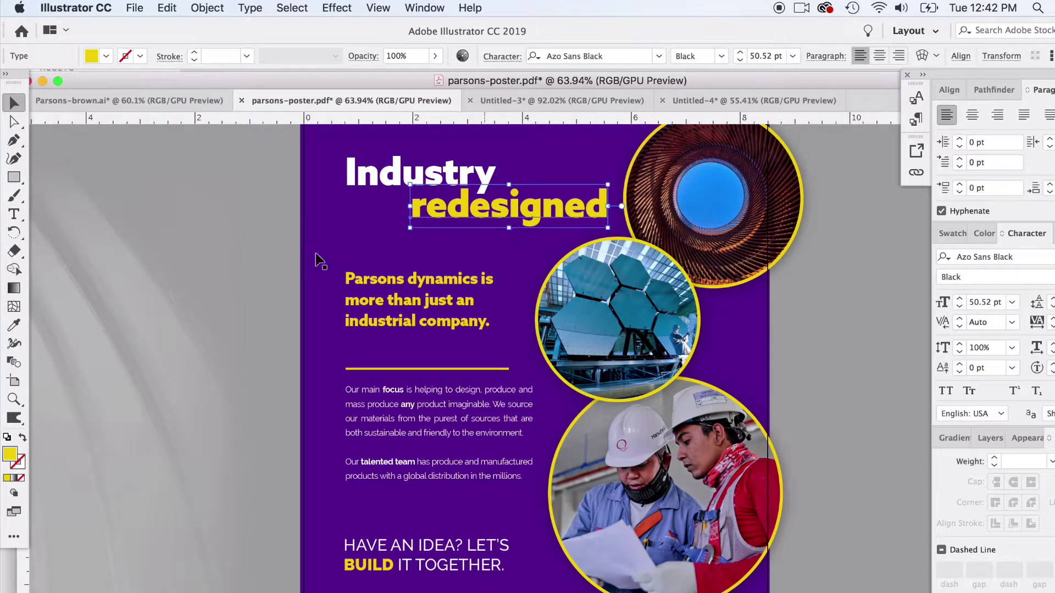
pyautogui.doubleClick(9, 454)
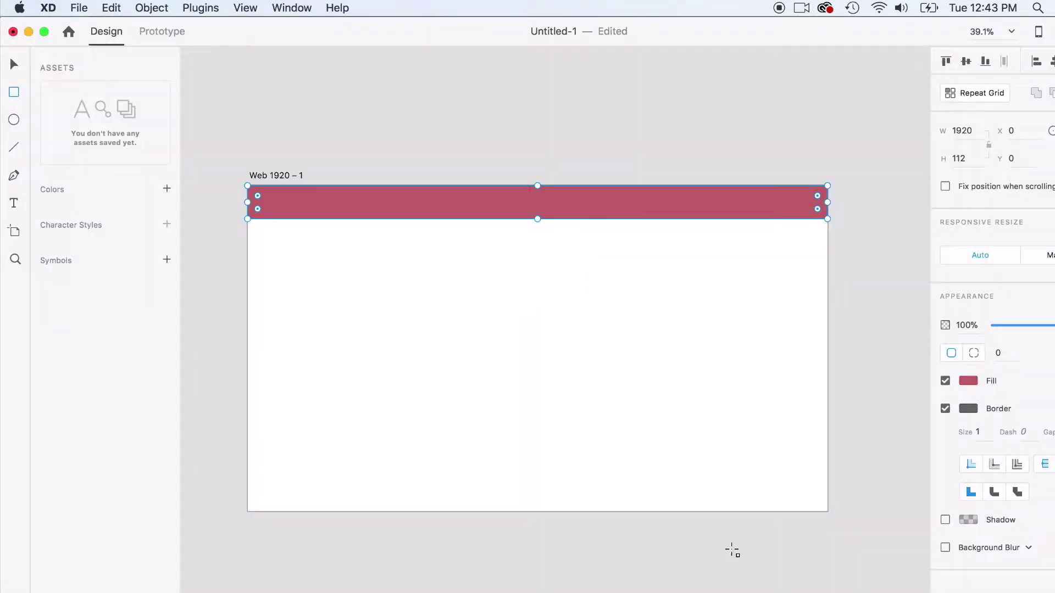
# Fill the XD top bar with the poster yellow #F4CB00 and draw a 393 × 321 box below it.
pyautogui.click(968, 381)
pyautogui.write('F4CB00')
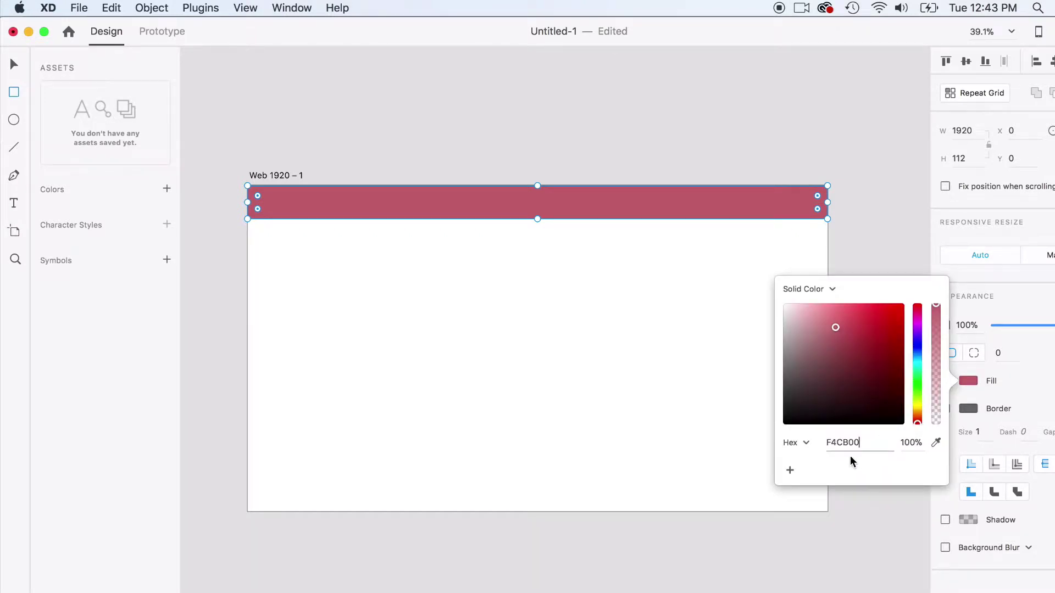
pyautogui.press('Return')
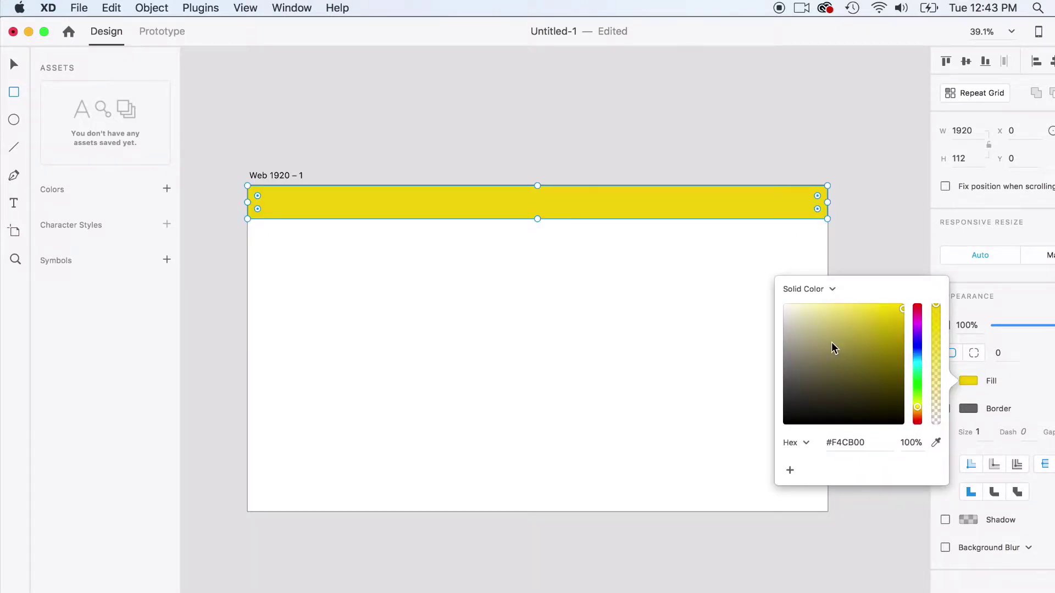
pyautogui.click(846, 260)
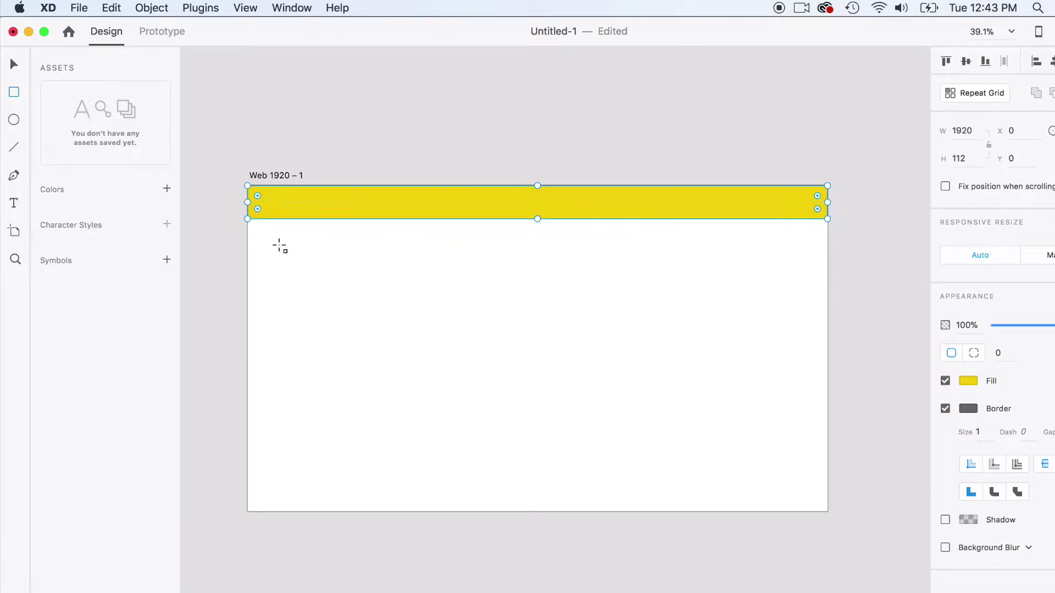
pyautogui.moveTo(307, 259); pyautogui.dragTo(426, 355)
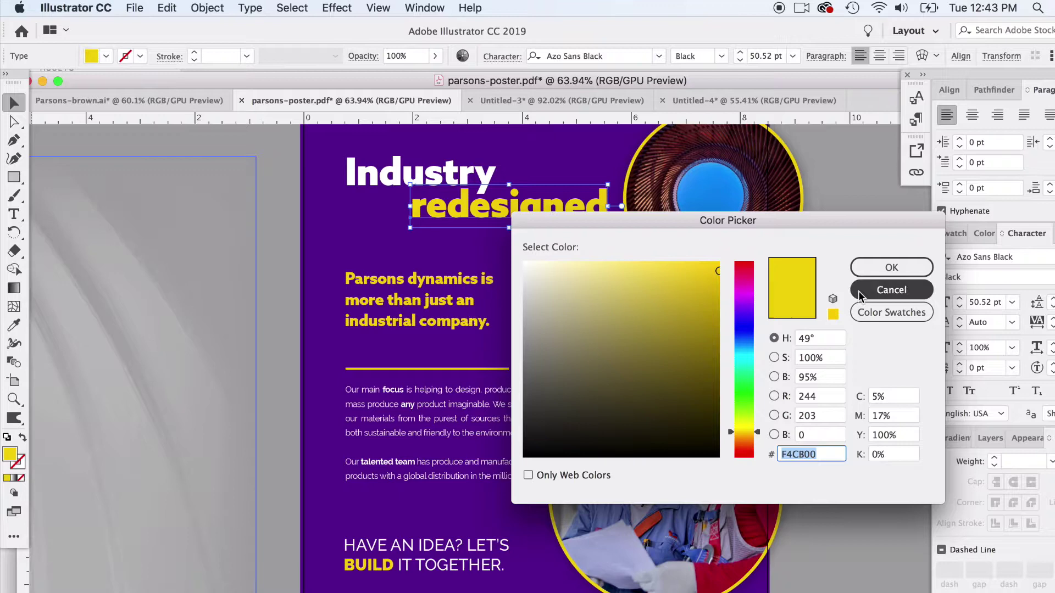
# In Illustrator, select the poster's purple background and view its hex value 5E2097.
pyautogui.click(888, 290)
pyautogui.click(354, 236)
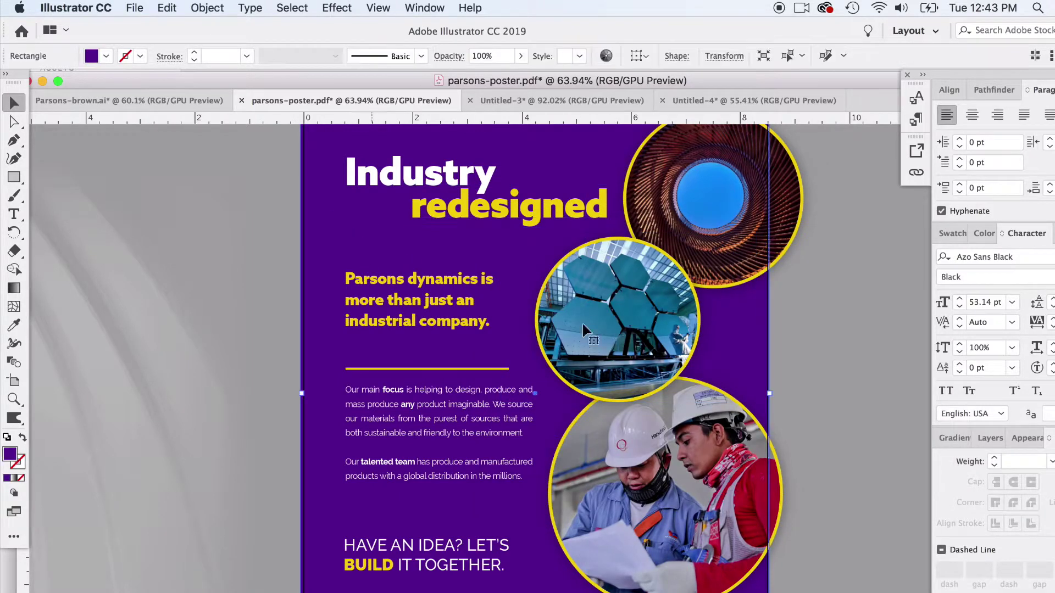
pyautogui.doubleClick(10, 455)
pyautogui.press('super+c')
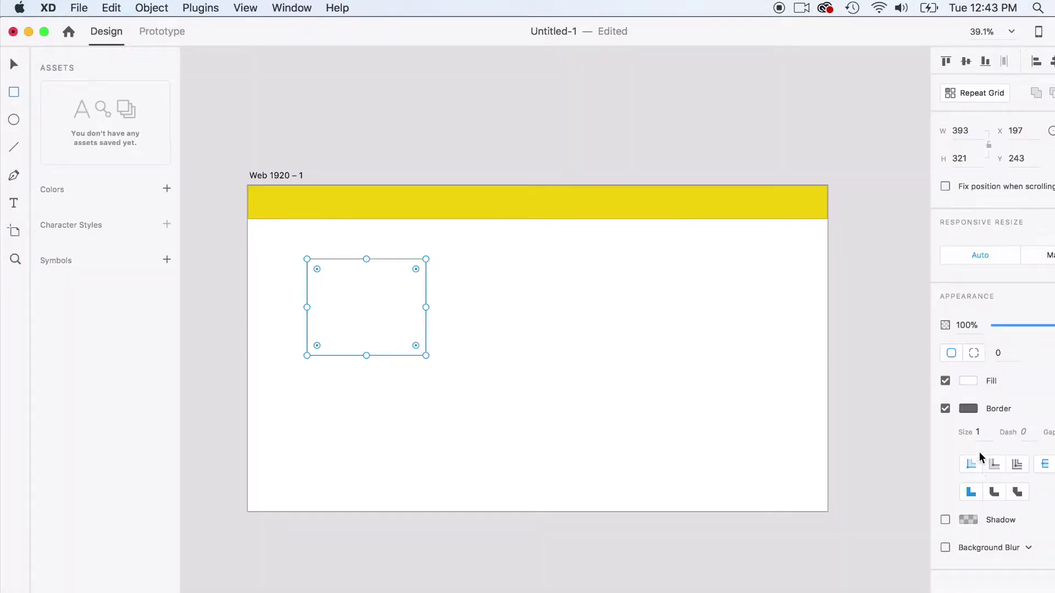
# Fill the 393 × 321 rectangle with the poster purple #5E2097.
pyautogui.click(966, 381)
pyautogui.press('super+v')
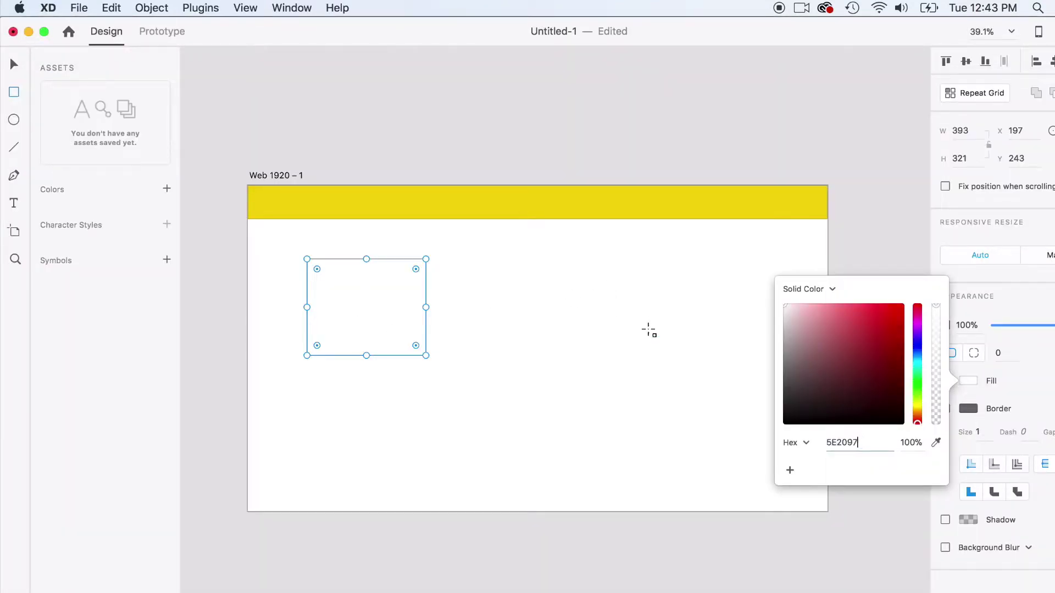
pyautogui.press('Return')
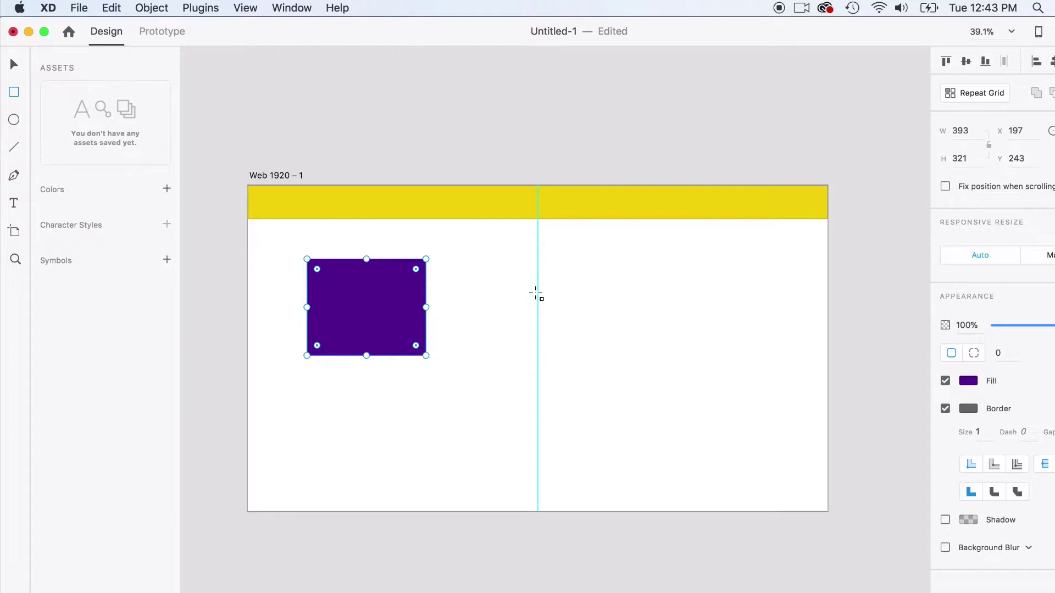
pyautogui.click(14, 65)
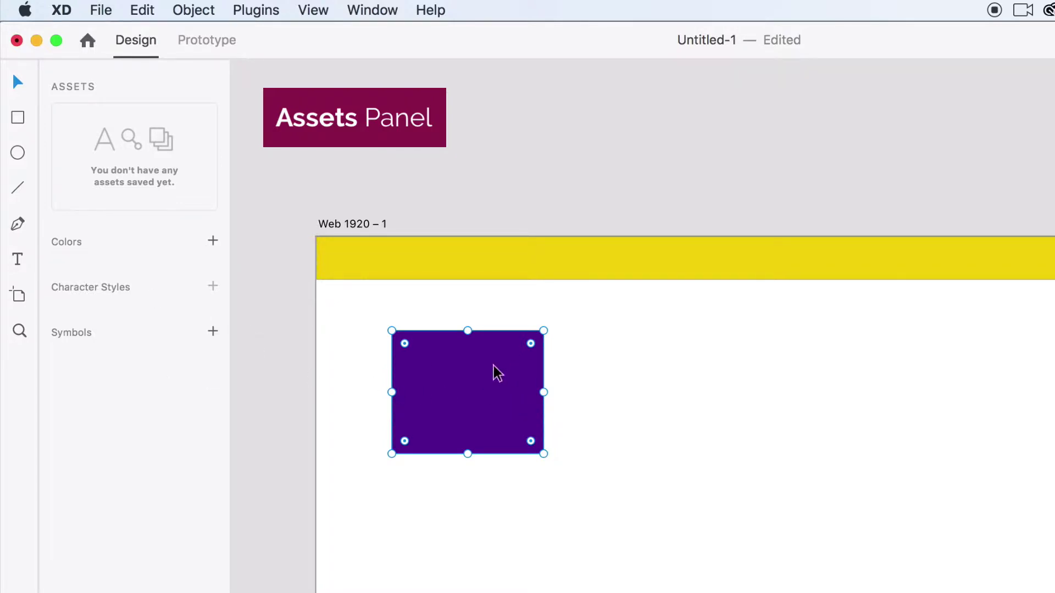
# Add the rectangle's purple and grey and the header's yellow #F4CB00 to the document Assets.
pyautogui.rightClick(487, 370)
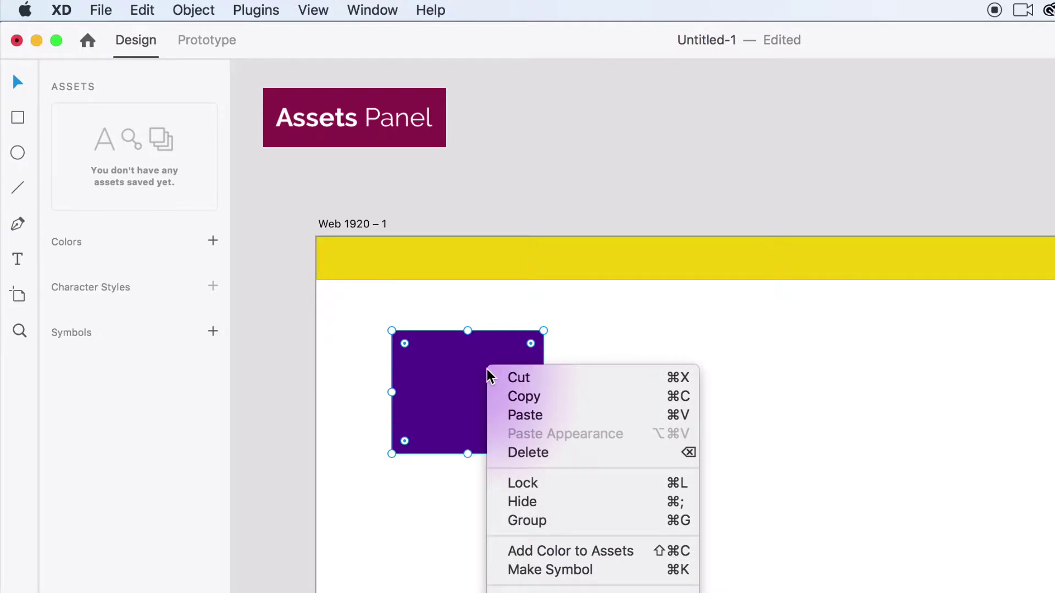
pyautogui.click(550, 509)
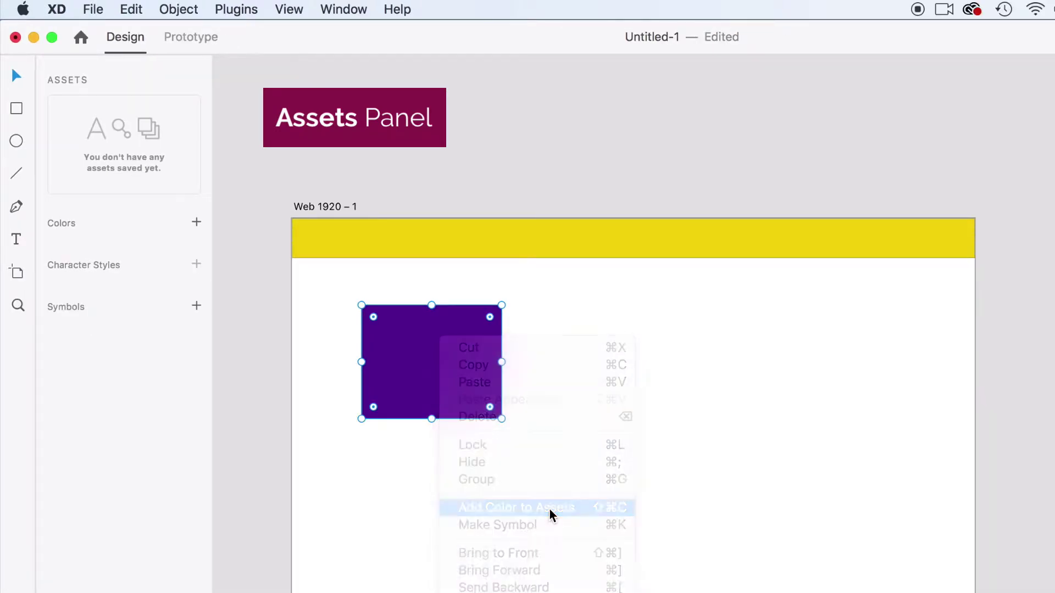
pyautogui.click(524, 240)
pyautogui.rightClick(524, 239)
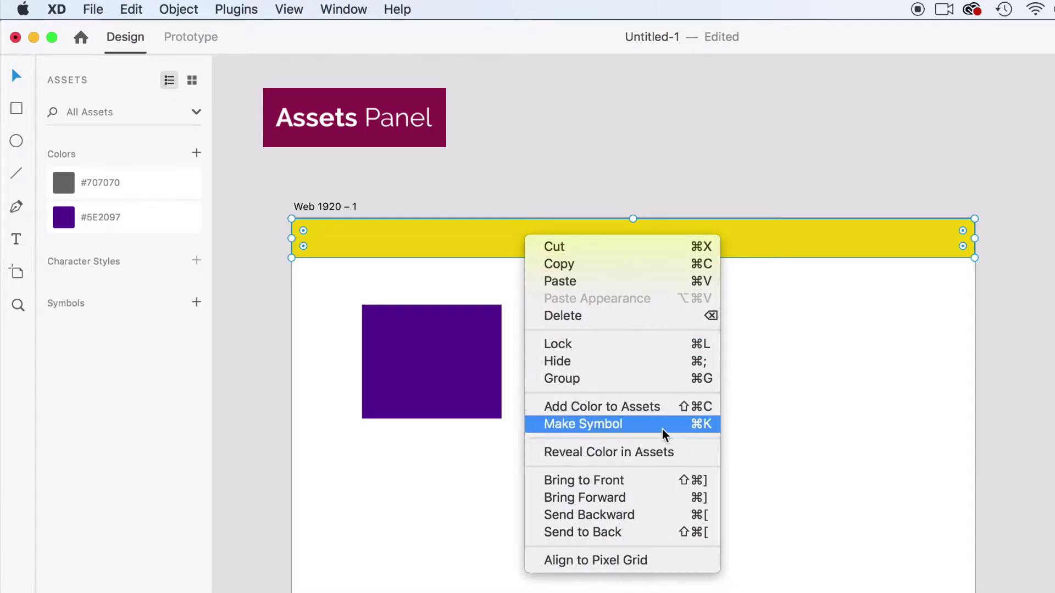
pyautogui.click(641, 409)
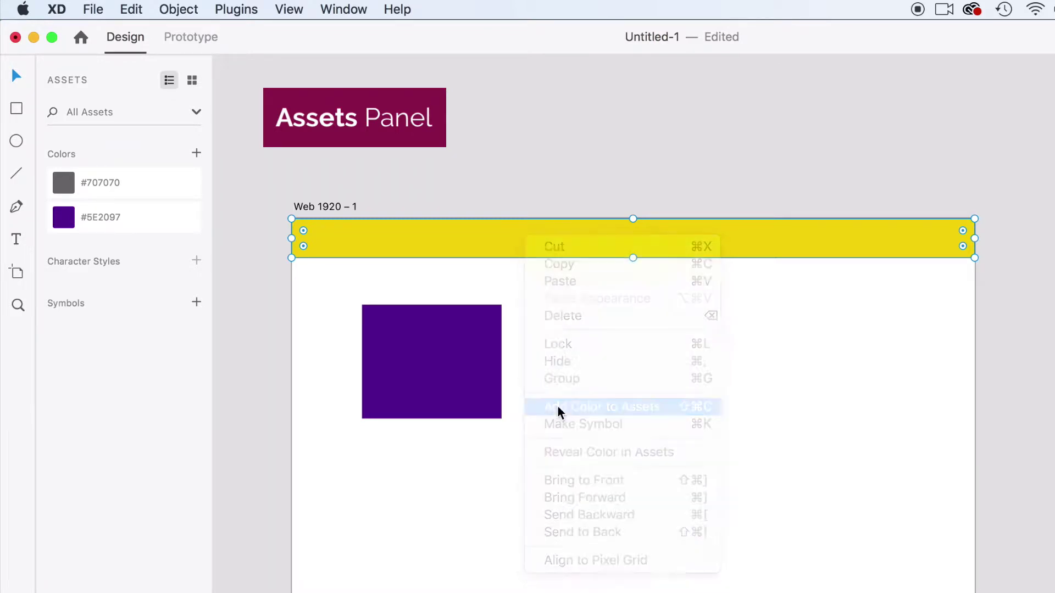
# Draw an ellipse on the right of the artboard and try the saved purple, grey and yellow fills on it.
pyautogui.click(16, 141)
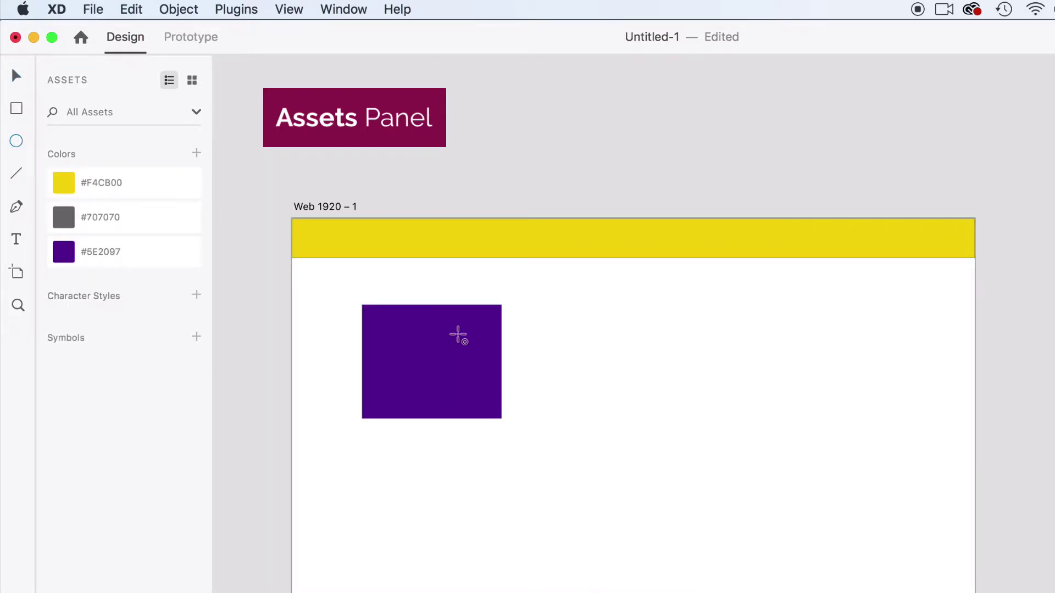
pyautogui.moveTo(657, 355); pyautogui.dragTo(878, 547)
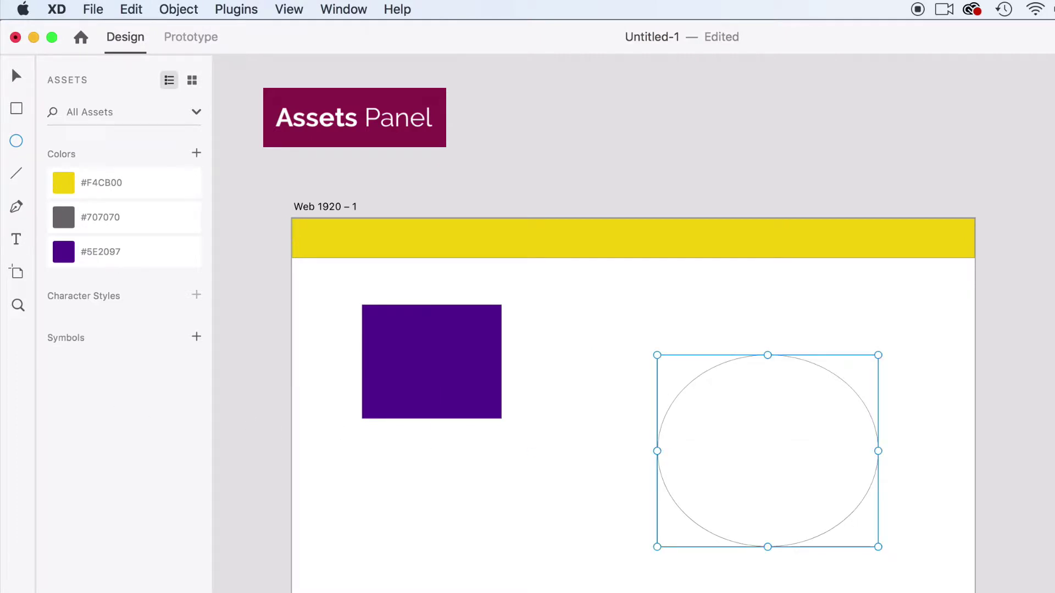
pyautogui.click(99, 252)
pyautogui.click(104, 223)
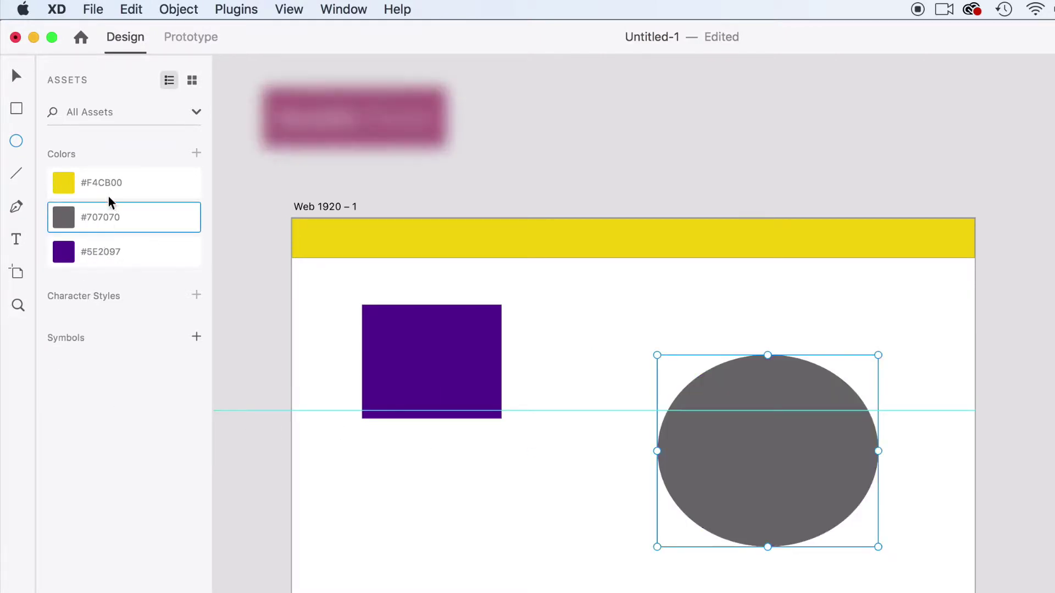
pyautogui.click(108, 188)
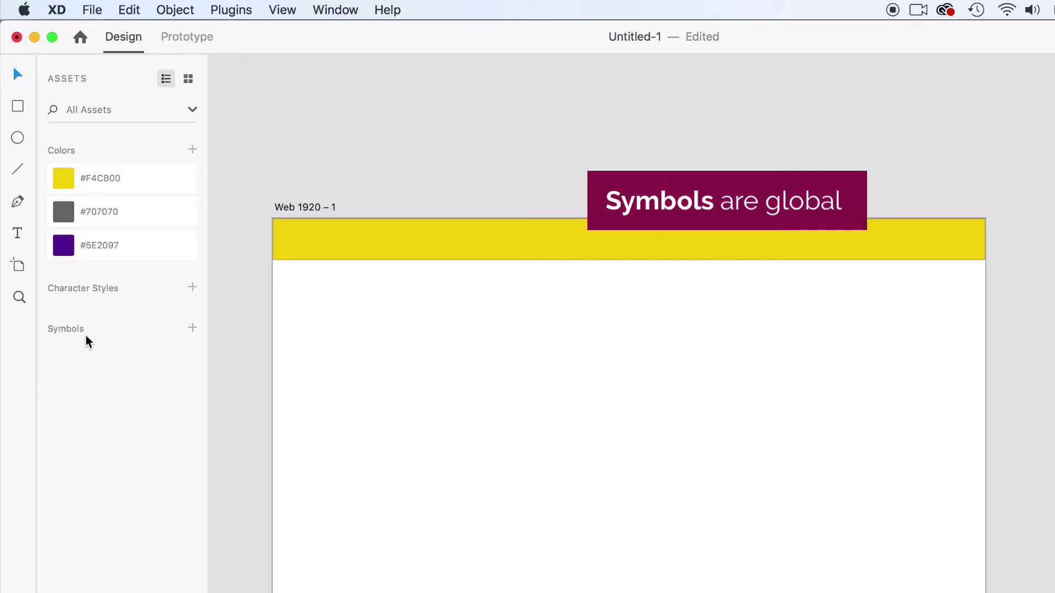
# Select the header rectangle and apply the saved #5E2097 asset swatch, making it purple.
pyautogui.click(352, 256)
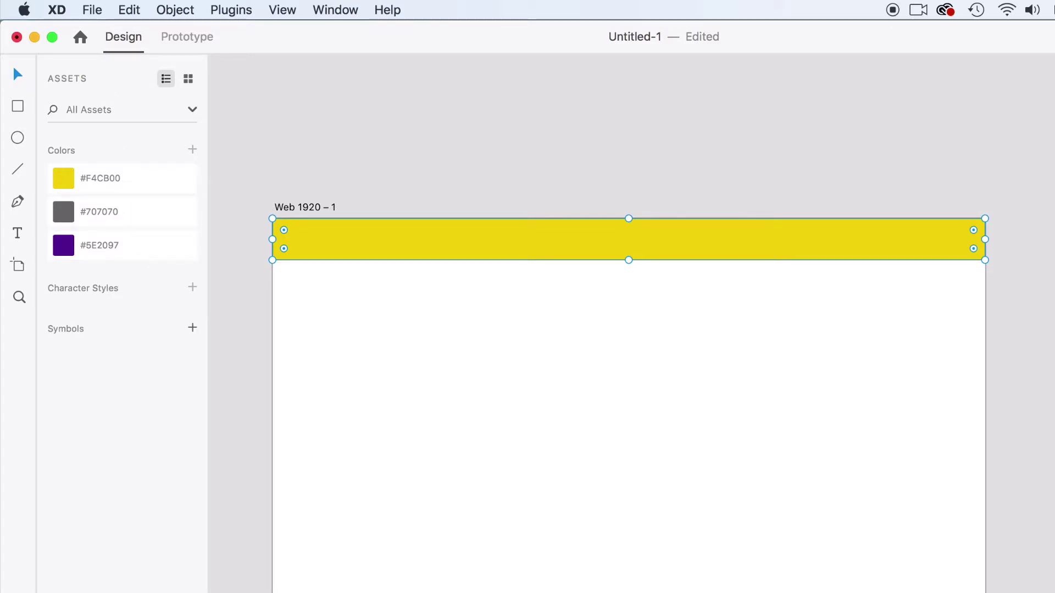
pyautogui.click(129, 245)
pyautogui.click(683, 344)
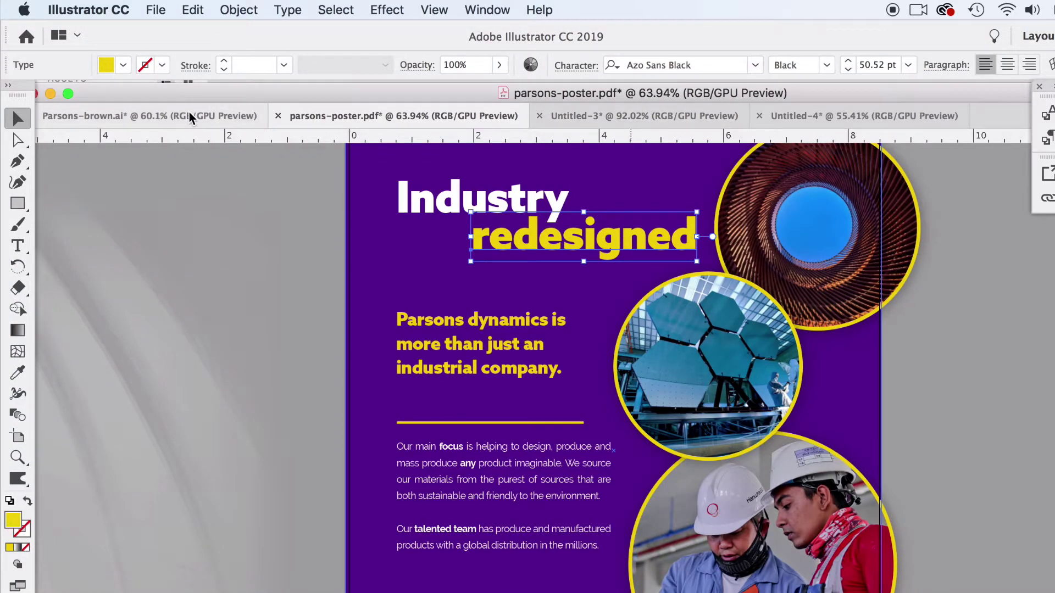
# Switch to Untitled-3, inspect the white Parson logo on the top artboard, and open the File menu.
pyautogui.click(579, 118)
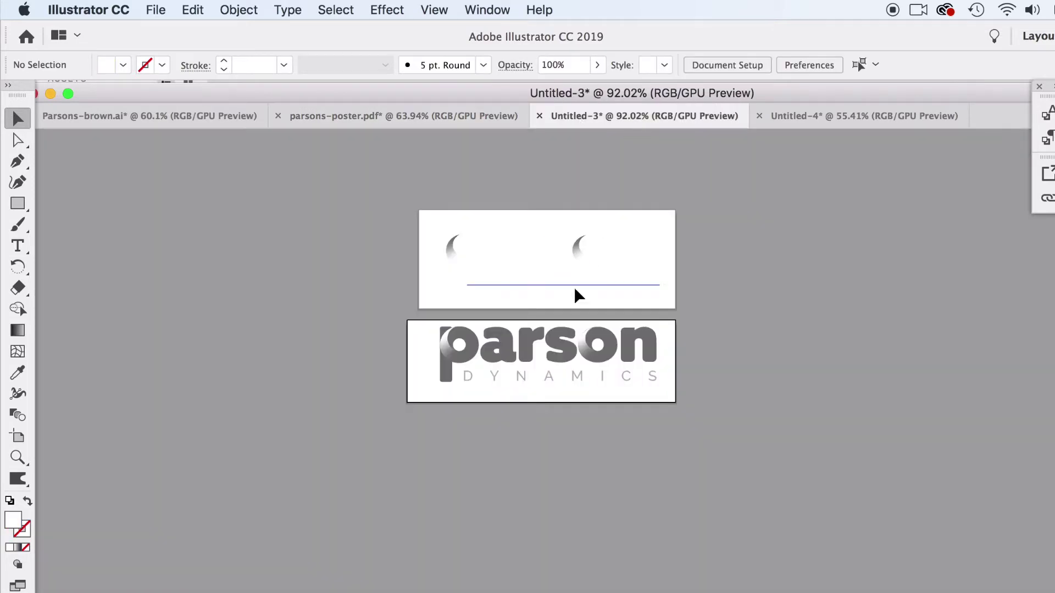
pyautogui.scroll(3, 604, 291)
pyautogui.scroll(1, 605, 291)
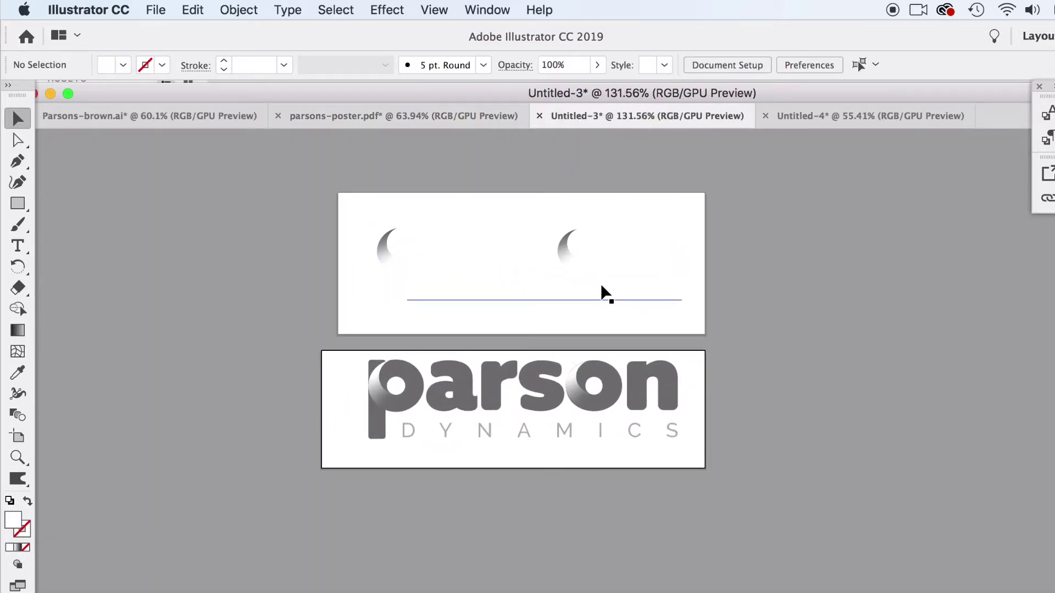
pyautogui.click(626, 310)
pyautogui.moveTo(692, 338)
pyautogui.mouseDown()
pyautogui.moveTo(836, 360)
pyautogui.moveTo(691, 336)
pyautogui.mouseUp()
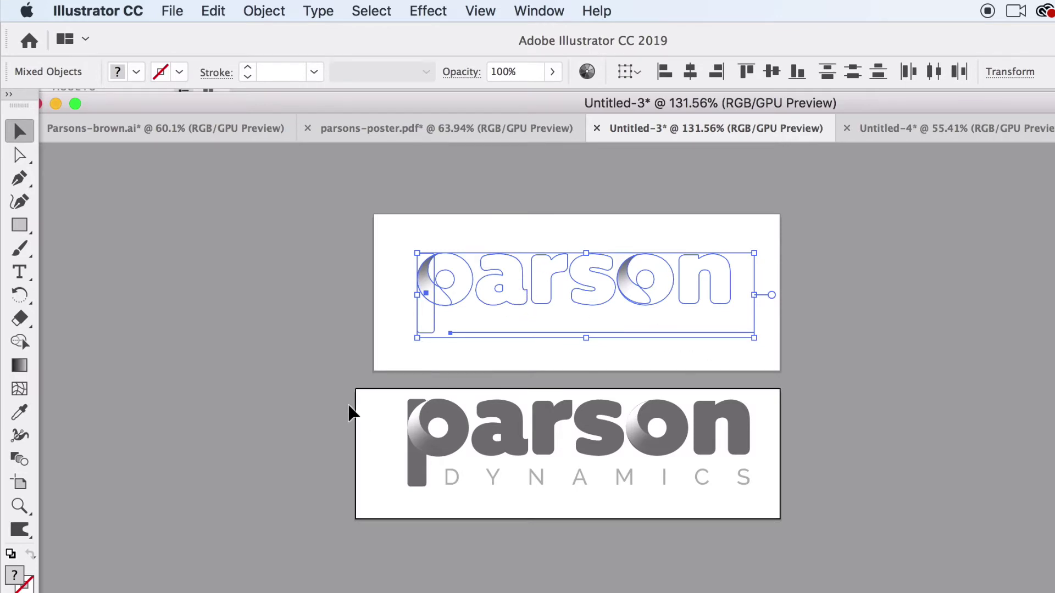
pyautogui.click(321, 413)
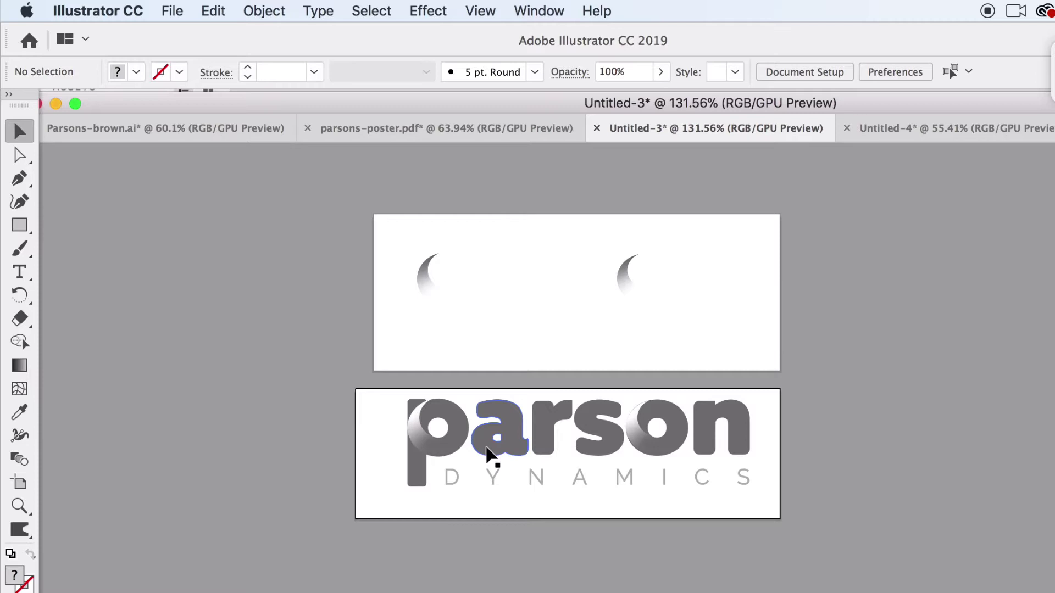
pyautogui.moveTo(491, 455); pyautogui.dragTo(476, 301)
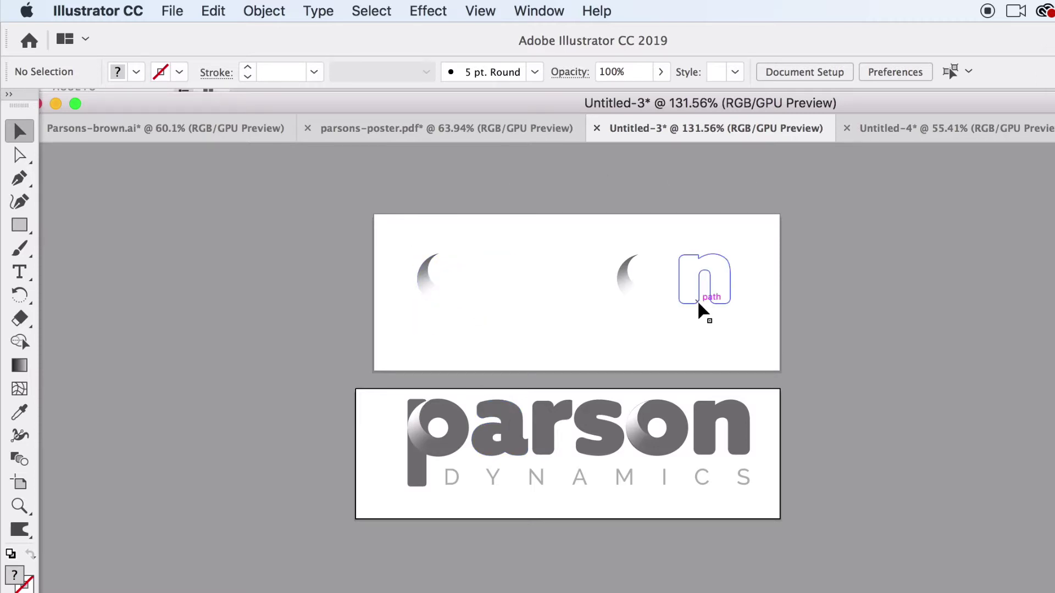
pyautogui.click(172, 11)
# Export all artboards to the Desktop as transparent 600 ppi PNGs named logotop.
pyautogui.moveTo(240, 332)
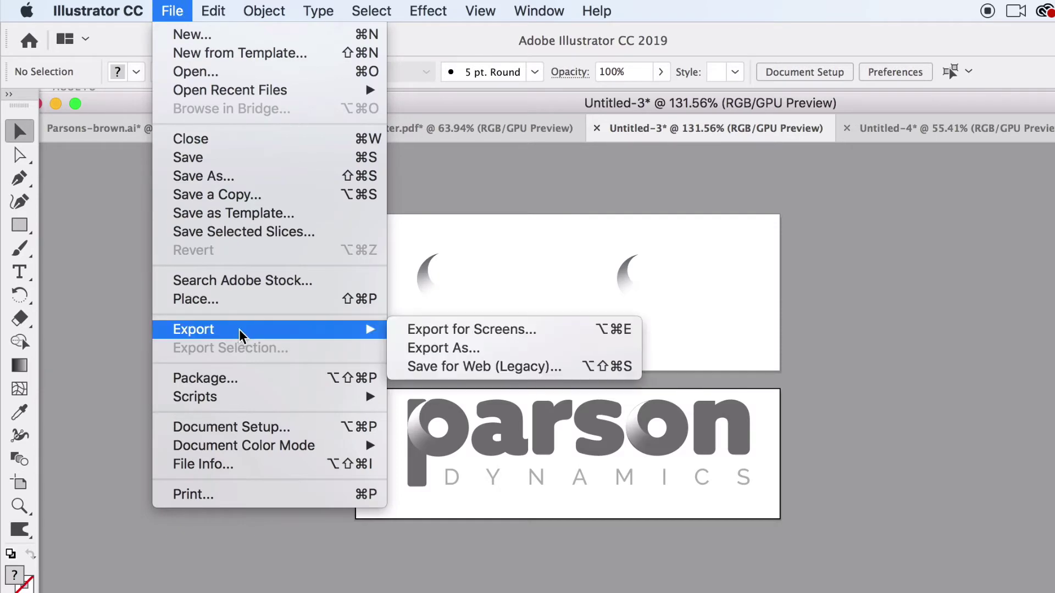
pyautogui.click(434, 348)
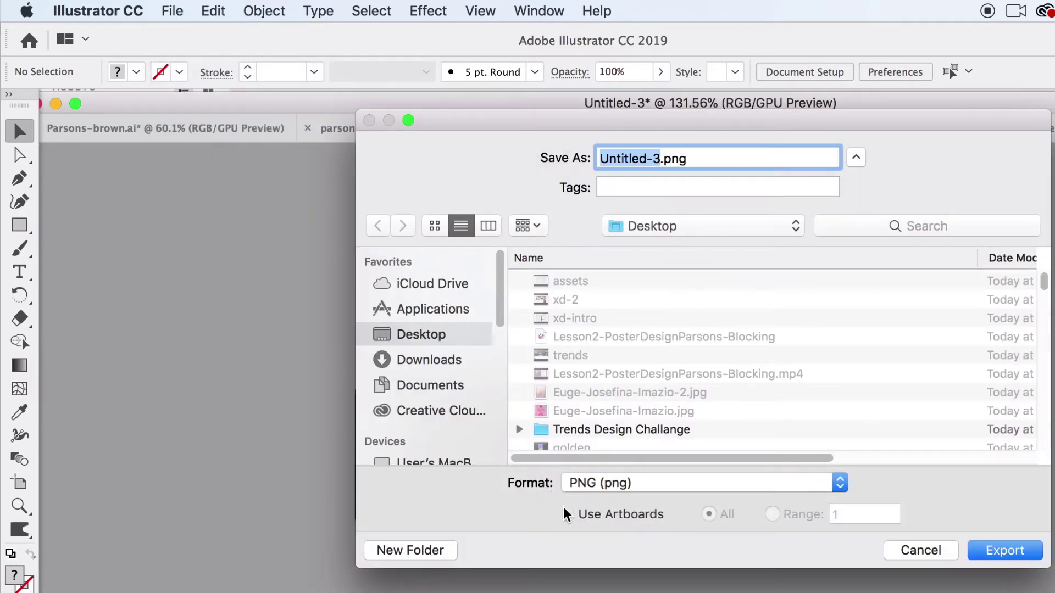
pyautogui.click(565, 514)
pyautogui.write('logotop')
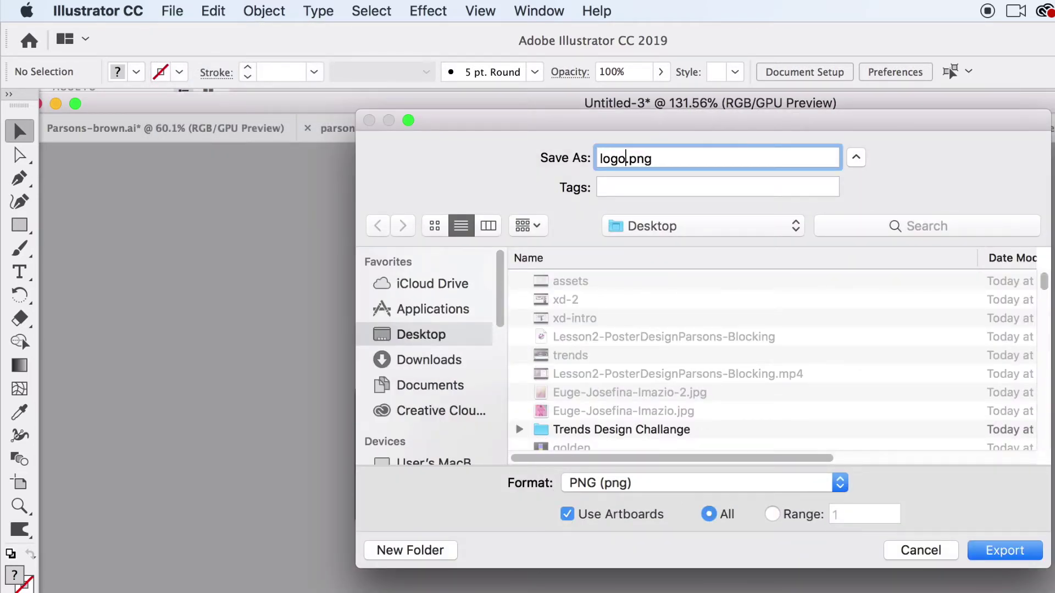
pyautogui.press('Return')
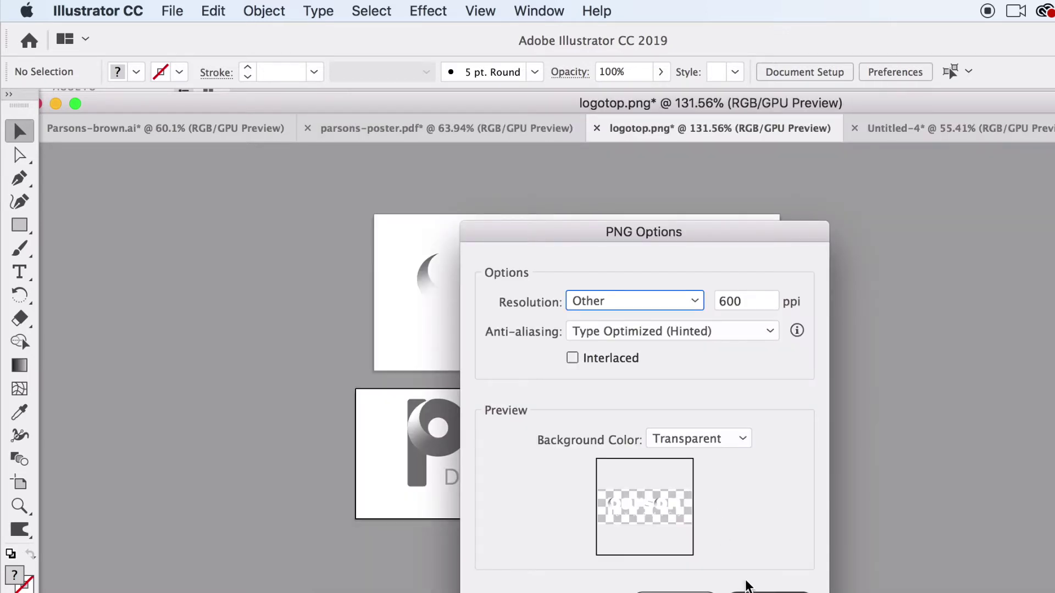
pyautogui.press('Return')
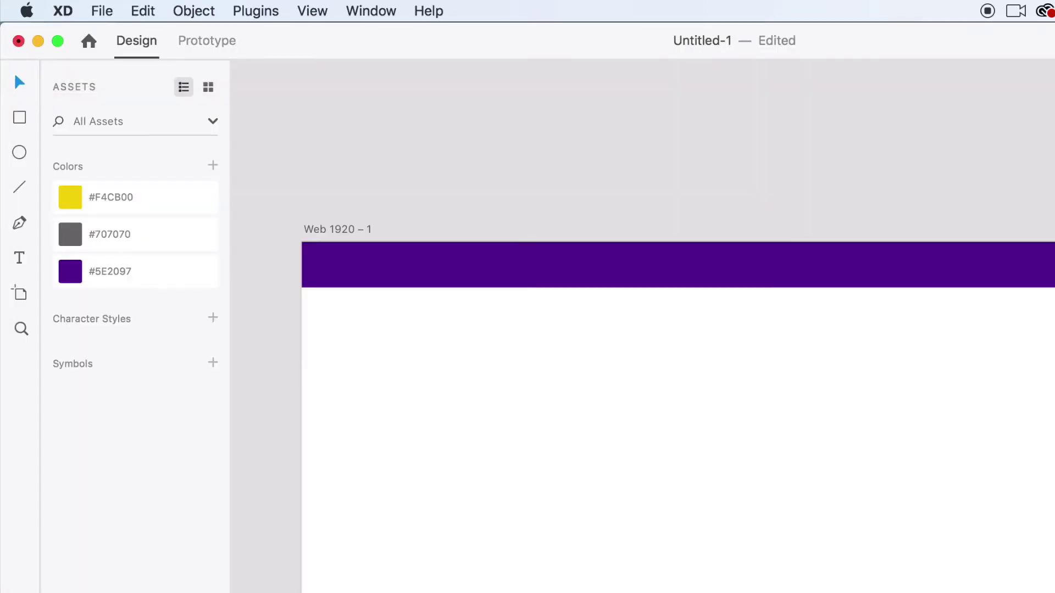
pyautogui.scroll(2, 549, 400)
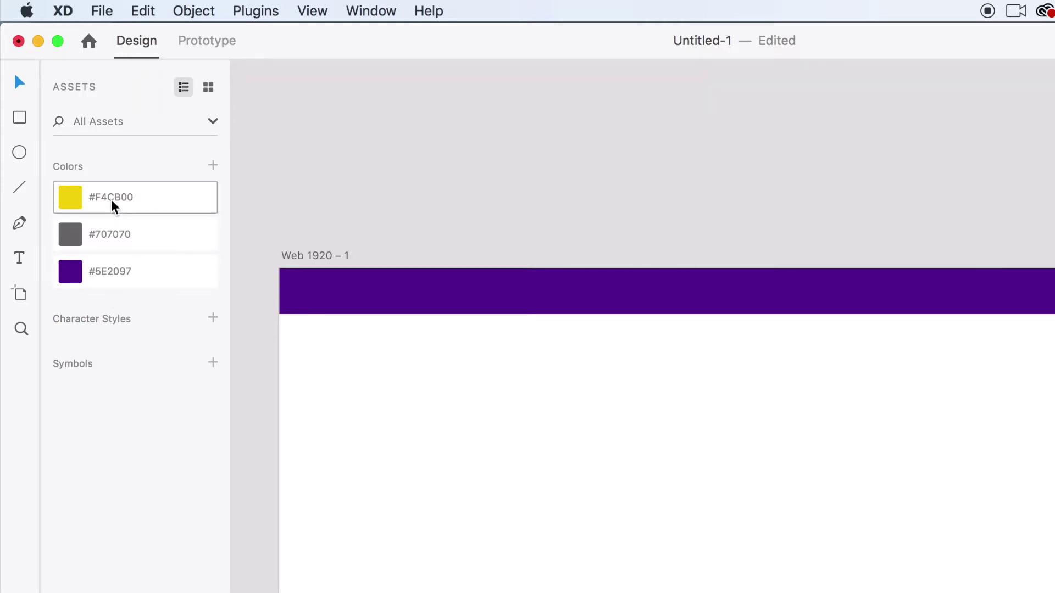
# Drag logotop-02.png and logotop-01.png from the Desktop onto the XD artboard and shrink the logo.
pyautogui.click(66, 565)
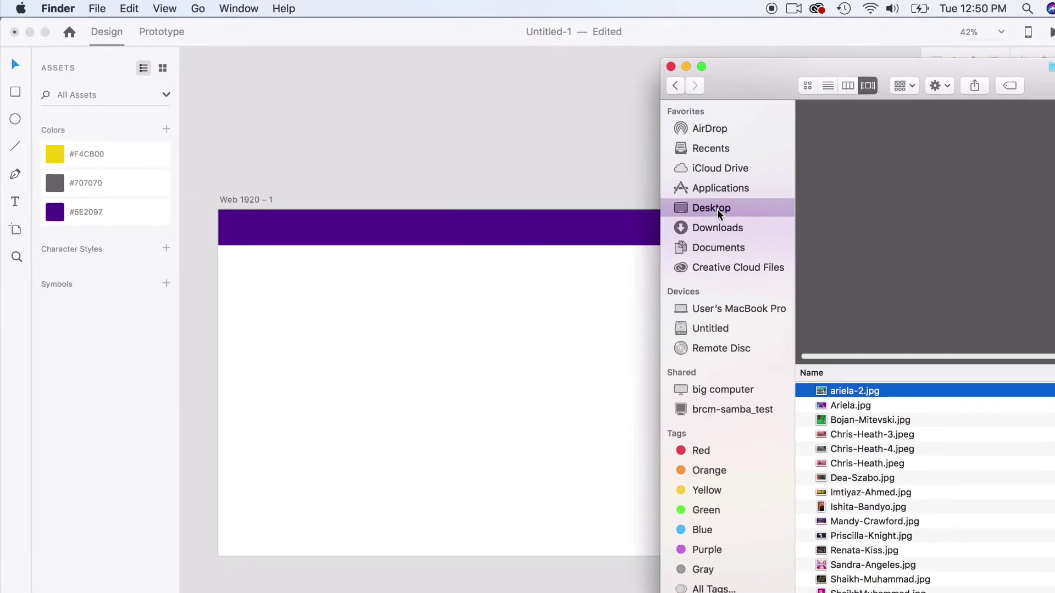
pyautogui.click(711, 208)
pyautogui.click(859, 391)
pyautogui.keyDown('shift'); pyautogui.click(858, 403); pyautogui.keyUp('shift')
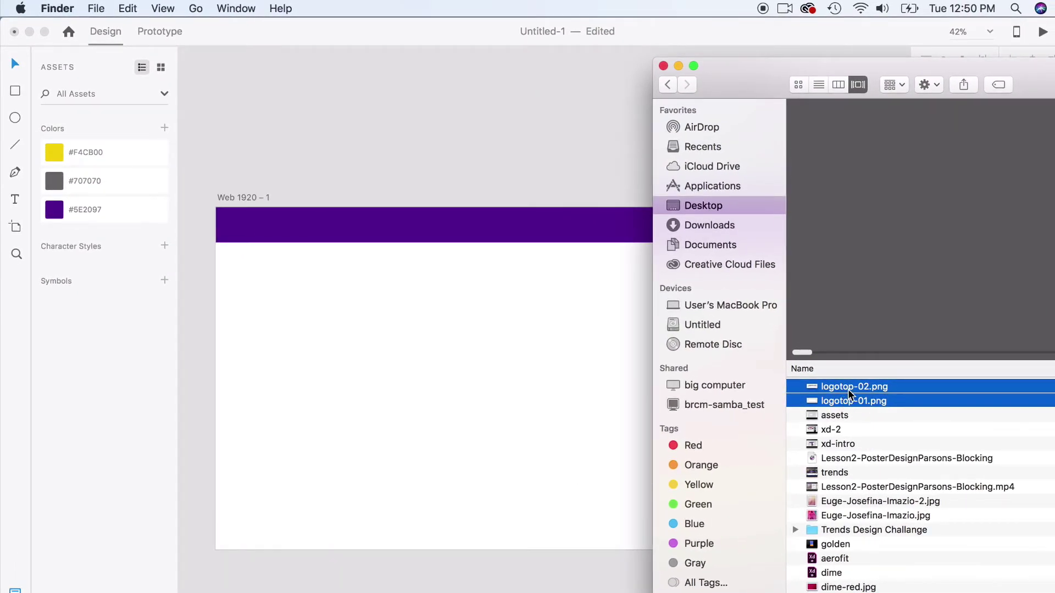
pyautogui.moveTo(849, 394); pyautogui.dragTo(438, 342)
pyautogui.moveTo(723, 255); pyautogui.dragTo(371, 310)
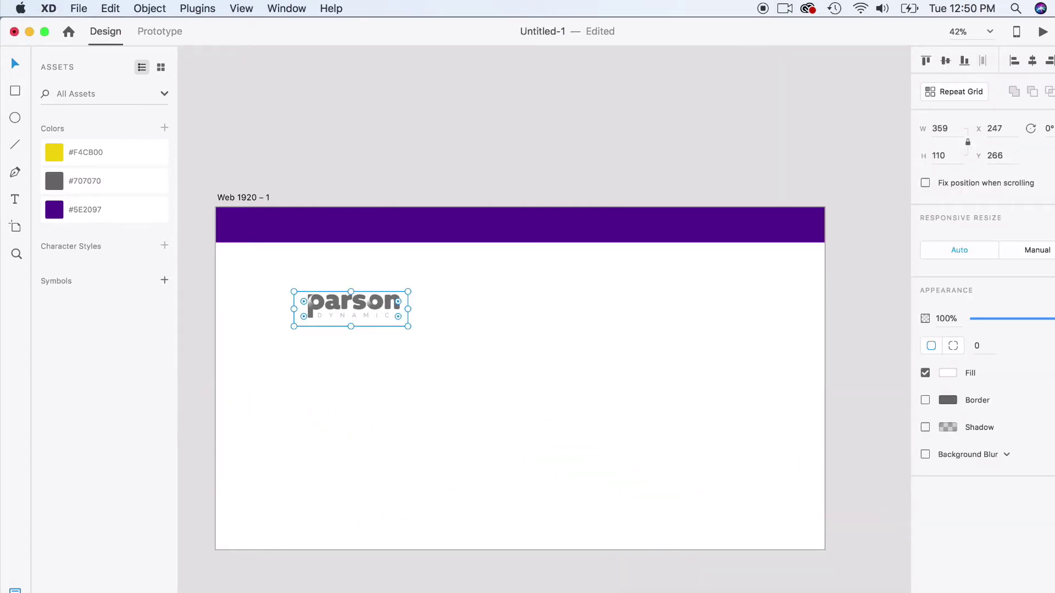
# Place logotop-01.png below the grey logo and scale it down to about a third.
pyautogui.press('super+Tab')
pyautogui.click(860, 415)
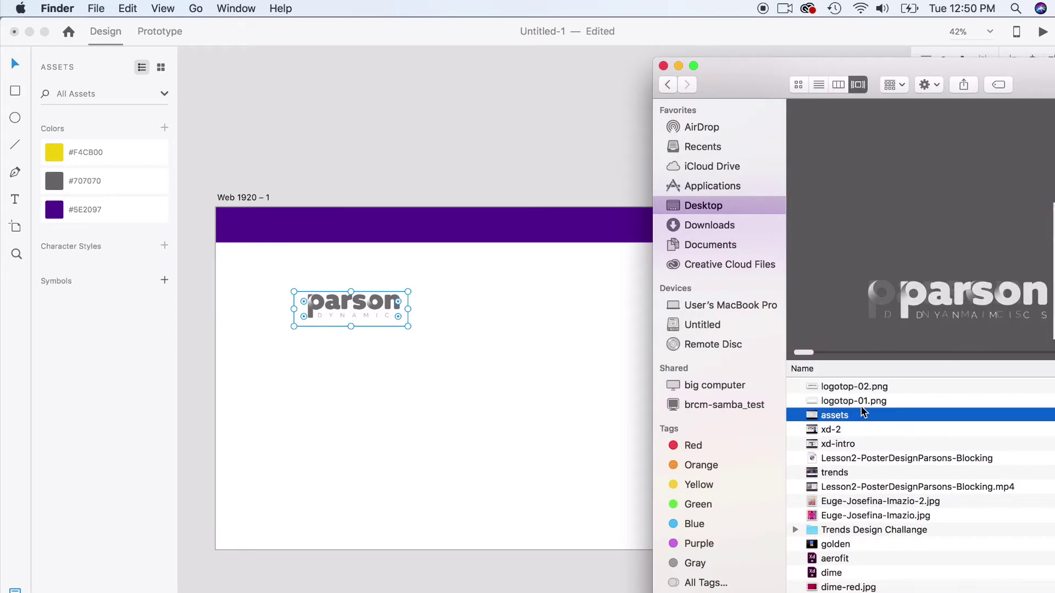
pyautogui.moveTo(858, 401); pyautogui.dragTo(421, 423)
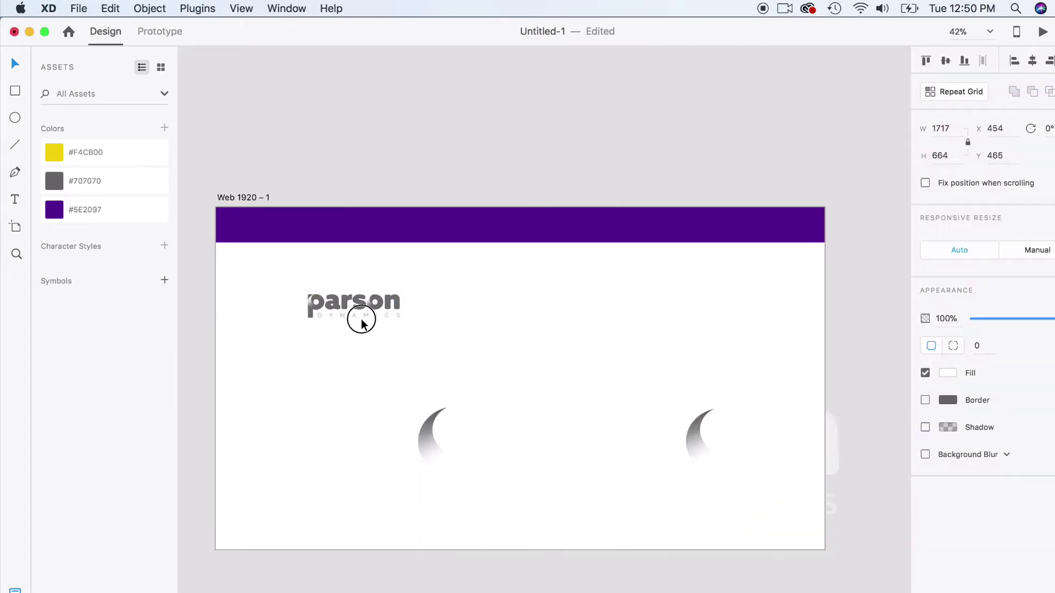
pyautogui.moveTo(307, 302); pyautogui.dragTo(348, 364)
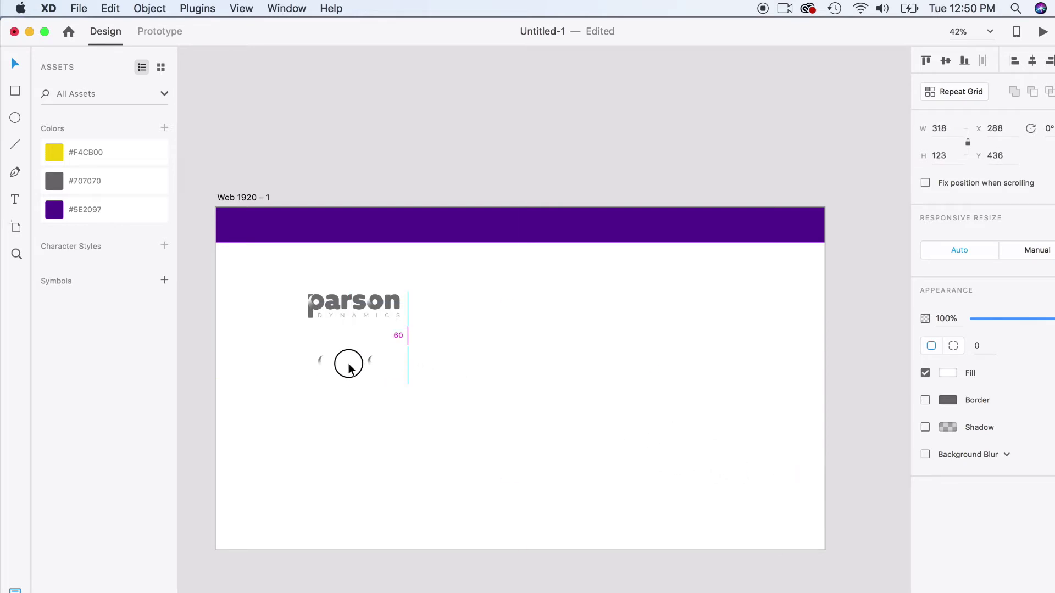
# Make symbols from both the white logo and the grey Parson logo.
pyautogui.rightClick(371, 359)
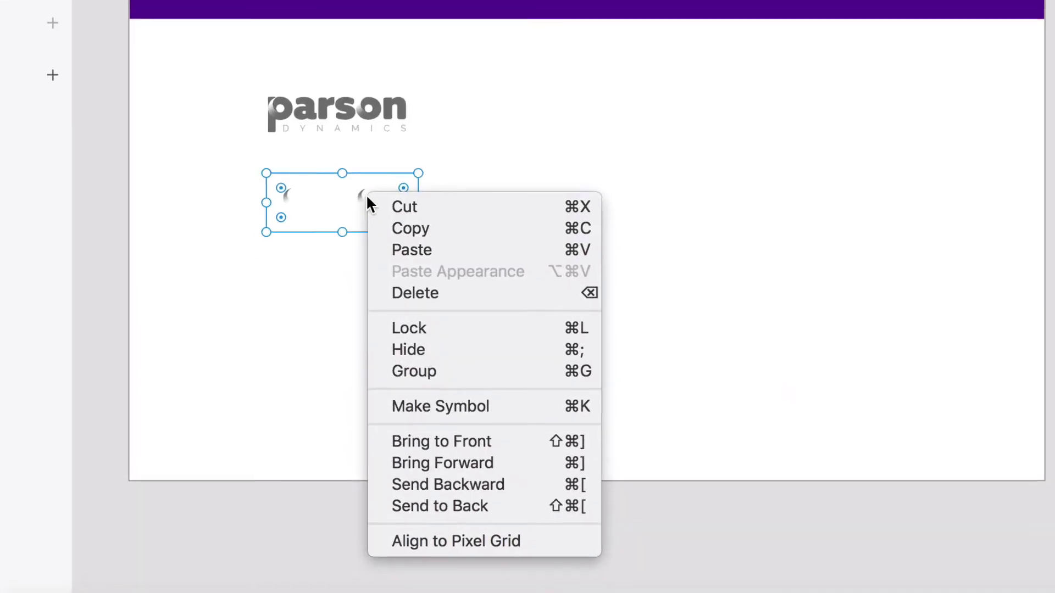
pyautogui.click(444, 403)
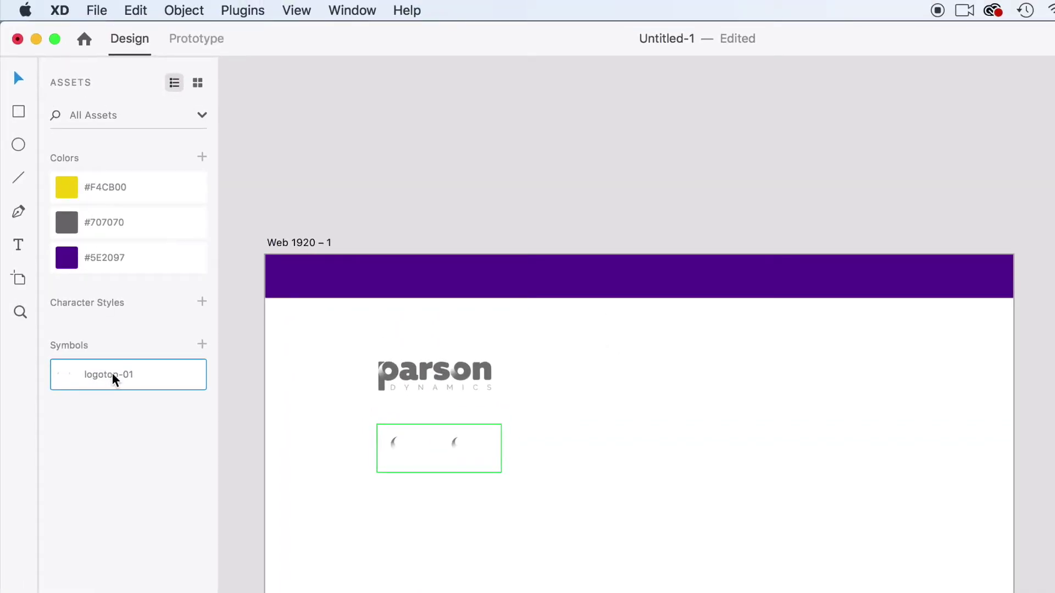
pyautogui.click(440, 372)
pyautogui.rightClick(462, 377)
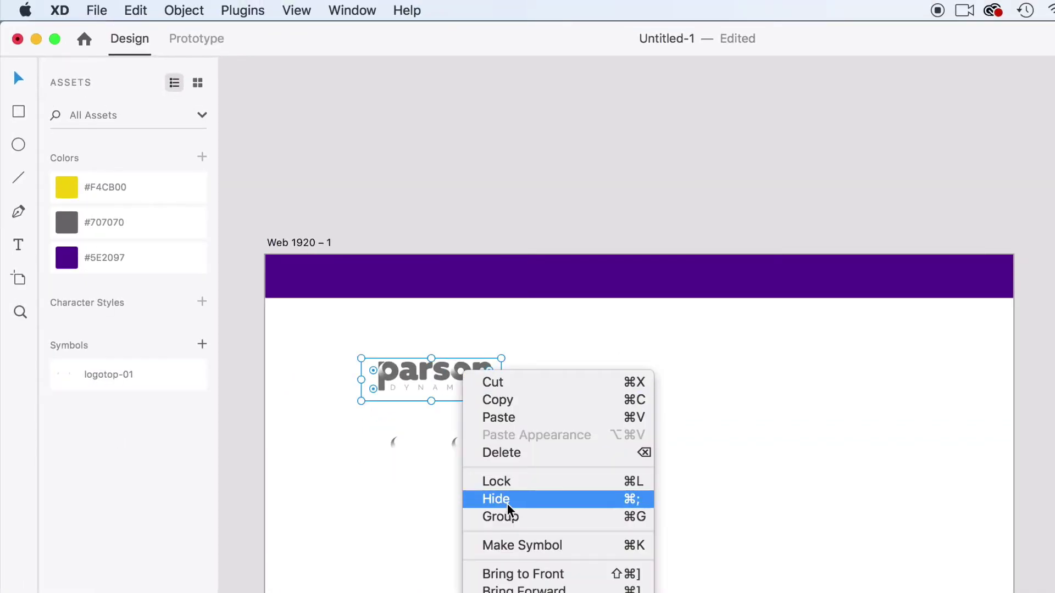
pyautogui.click(511, 547)
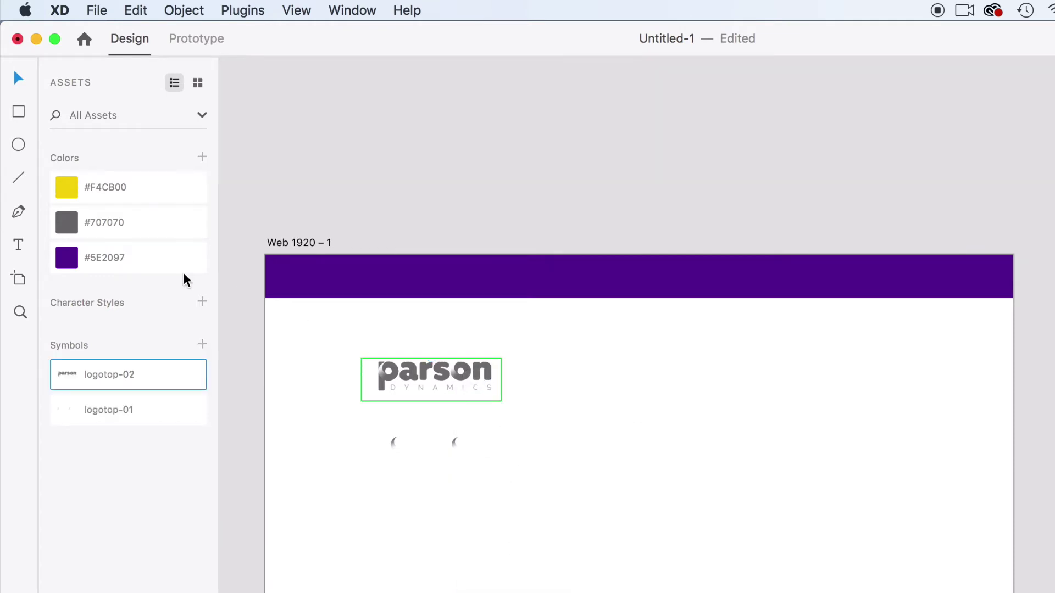
# Rename the logotop-02 and logotop-01 symbols in Assets to 'Logo Black' and 'Logo White'.
pyautogui.click(106, 382)
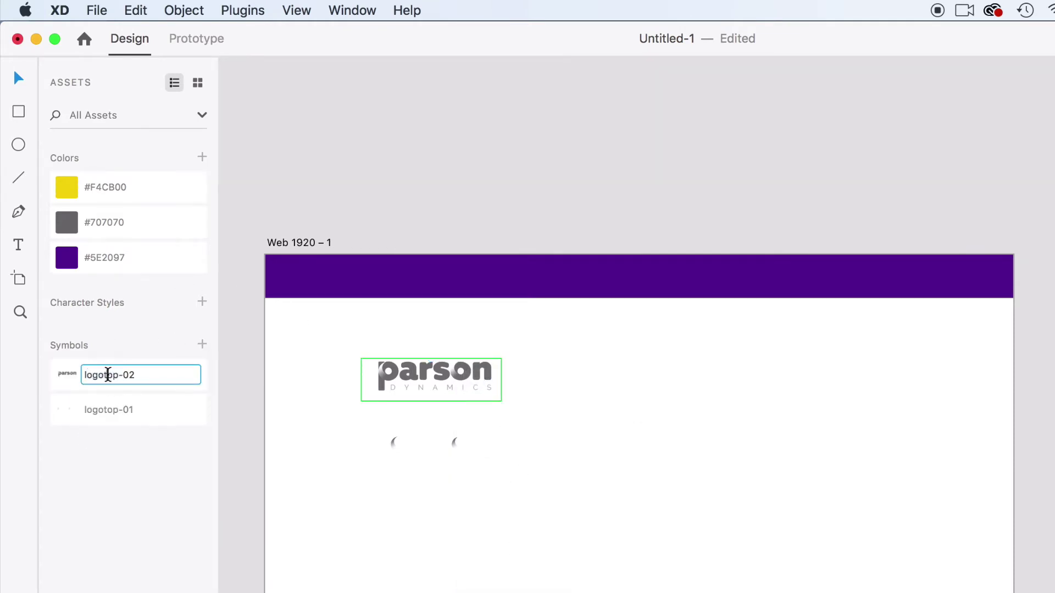
pyautogui.write('Logo Black')
pyautogui.doubleClick(102, 412)
pyautogui.write('Logo White')
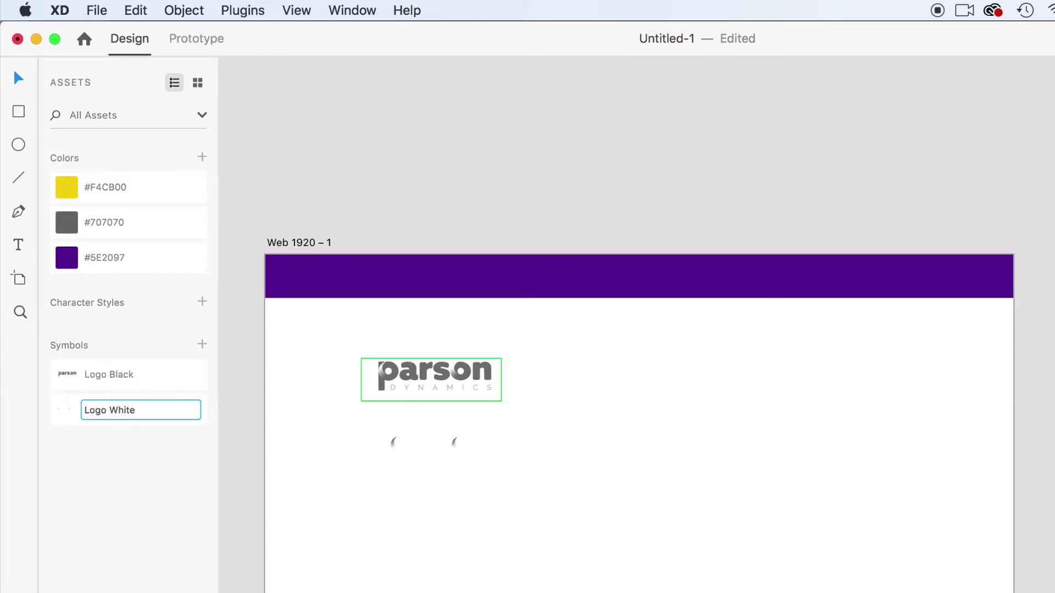
pyautogui.press('Return')
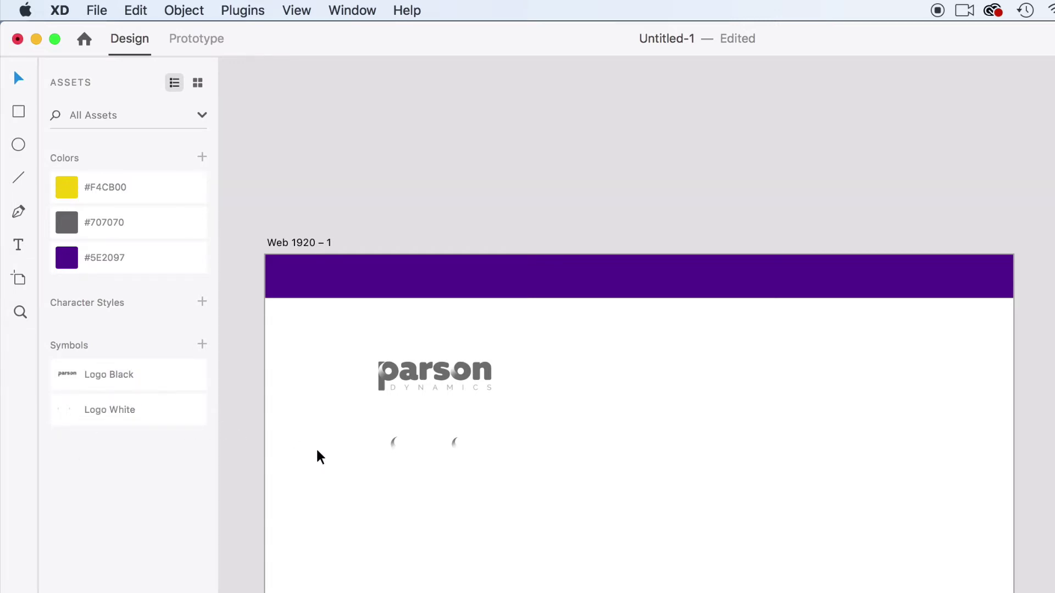
# Delete both loose logos and drag a Logo White instance into the purple header.
pyautogui.moveTo(318, 342); pyautogui.dragTo(528, 506)
pyautogui.press('Delete')
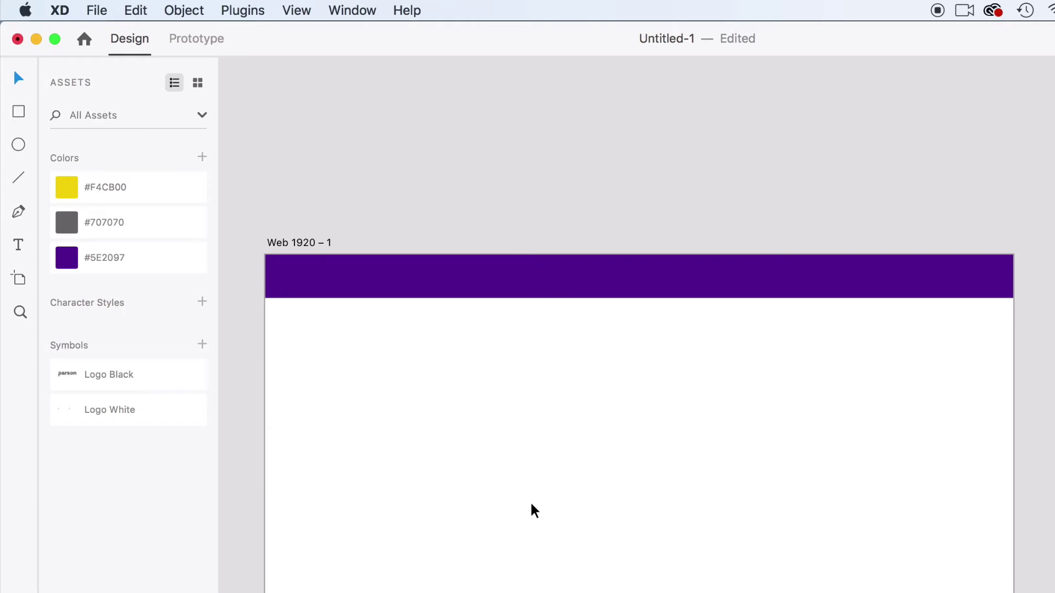
pyautogui.moveTo(98, 412); pyautogui.dragTo(607, 295)
pyautogui.moveTo(117, 370); pyautogui.dragTo(901, 592)
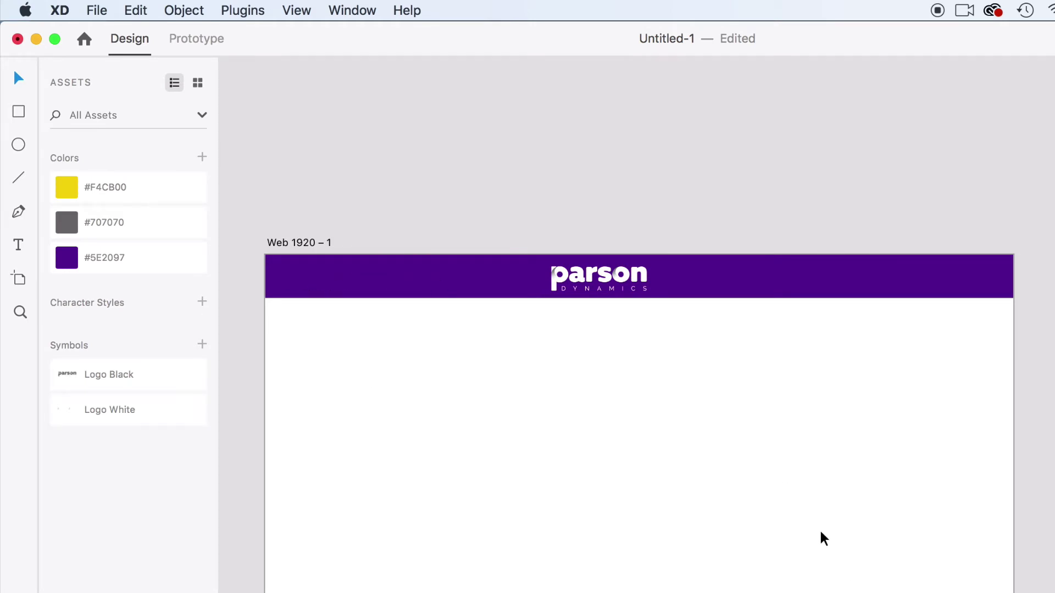
# Nudge the header logo slightly right and shrink it to a smaller size.
pyautogui.moveTo(611, 279); pyautogui.dragTo(632, 281)
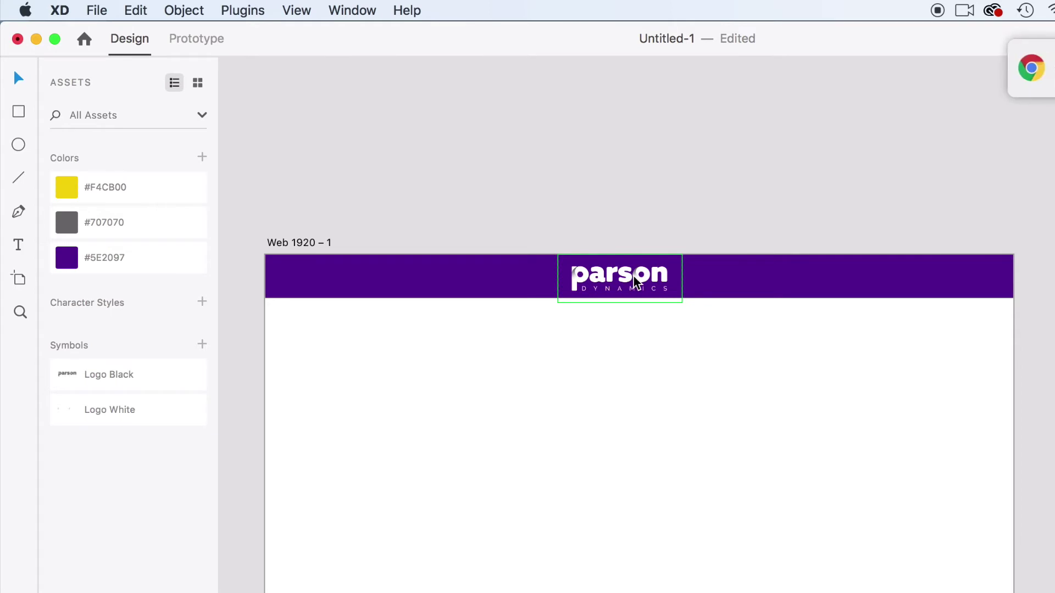
pyautogui.click(648, 287)
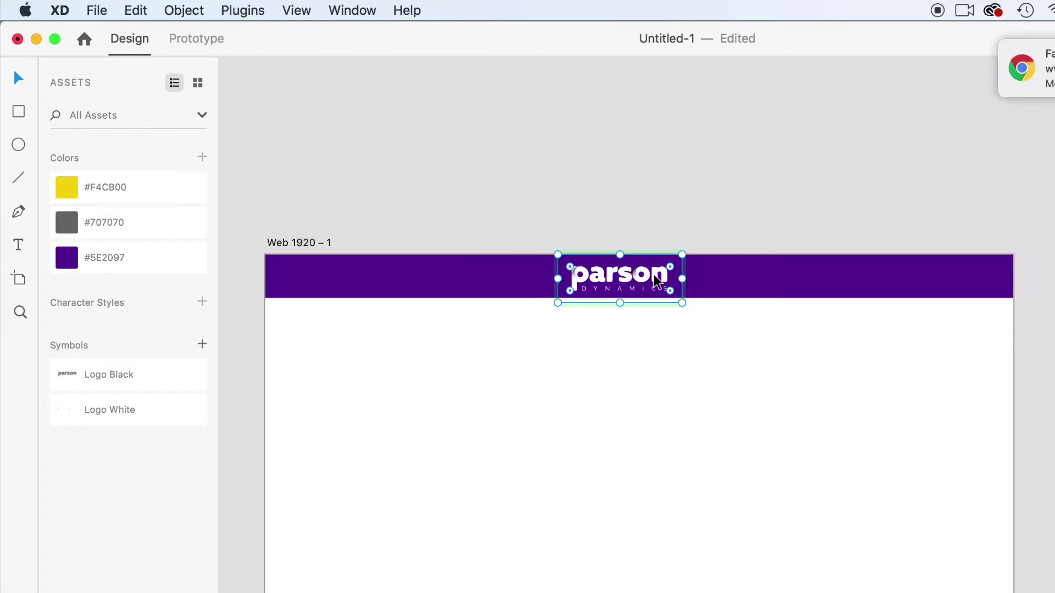
pyautogui.moveTo(681, 255); pyautogui.dragTo(654, 271)
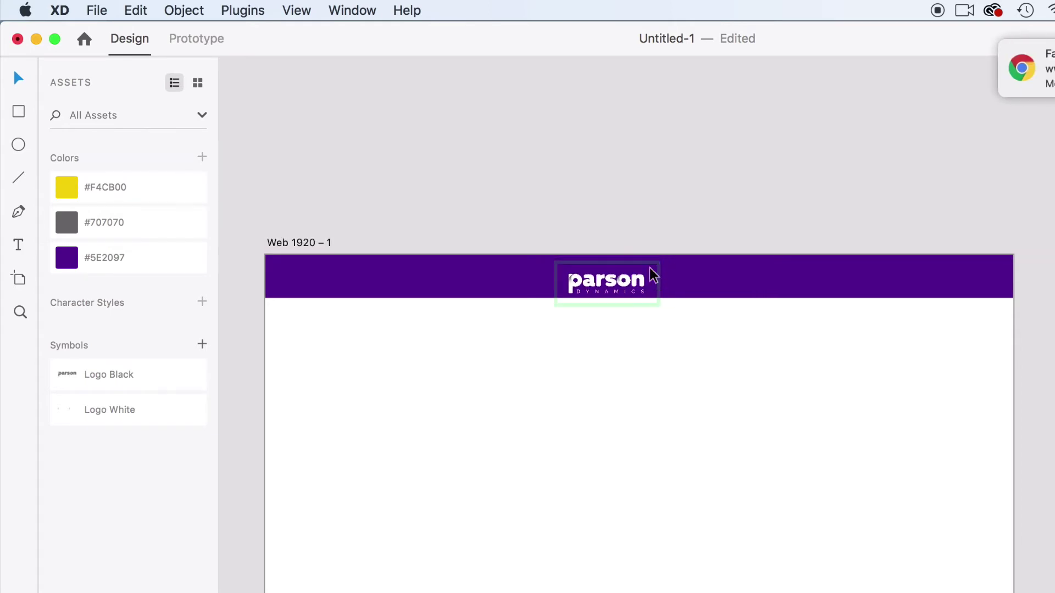
pyautogui.click(631, 290)
# Move the header logo until its left and right spacing are equal, about 835 px each.
pyautogui.press('super+equal')
pyautogui.scroll(2, 643, 288)
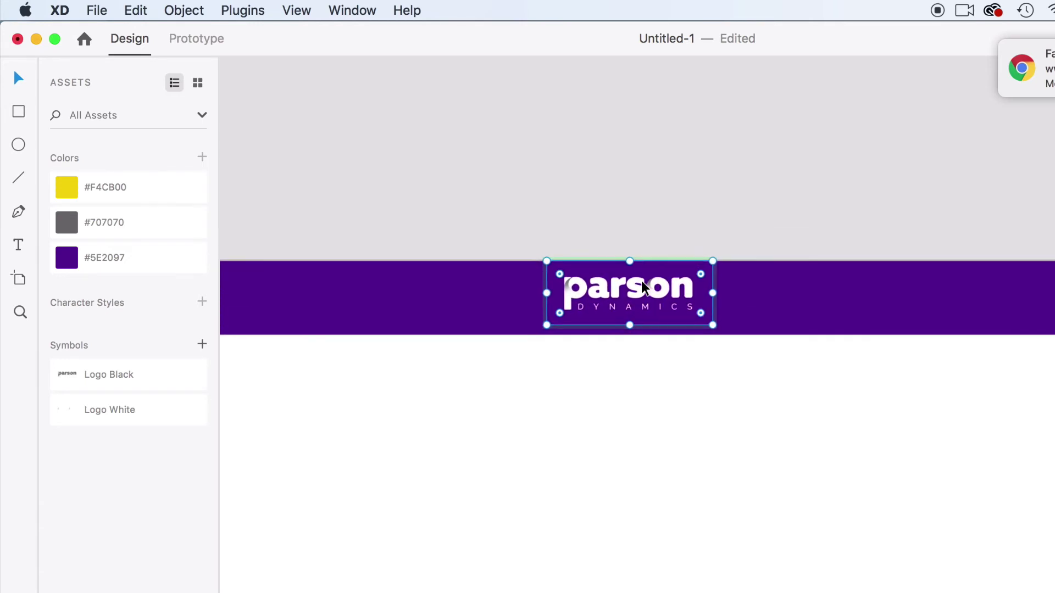
pyautogui.scroll(-3, 645, 291)
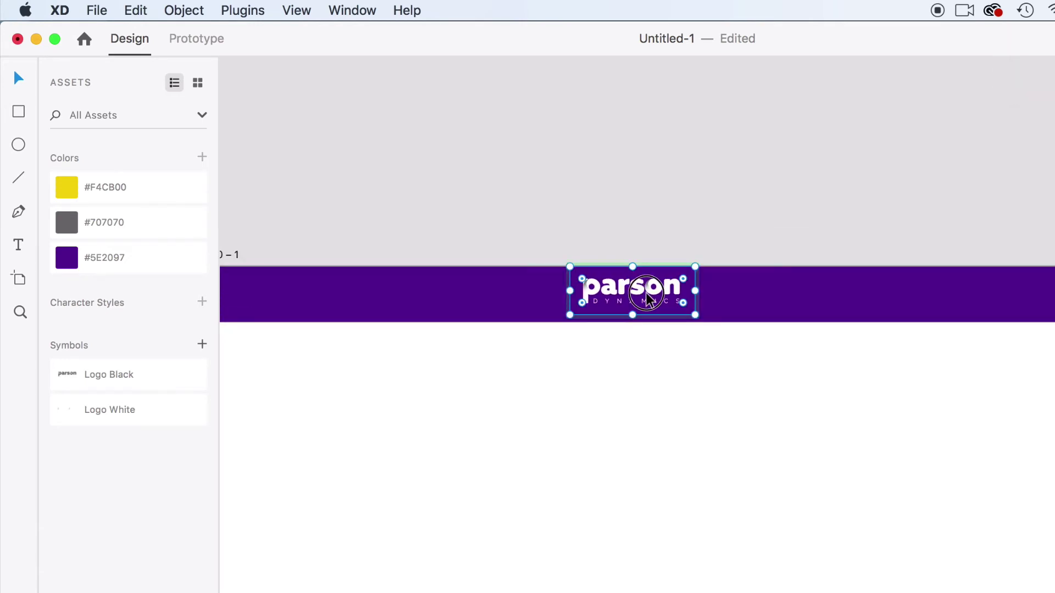
pyautogui.doubleClick(650, 300)
pyautogui.moveTo(650, 300)
pyautogui.mouseDown()
pyautogui.moveTo(659, 300)
pyautogui.moveTo(627, 303)
pyautogui.moveTo(659, 300)
pyautogui.mouseUp()
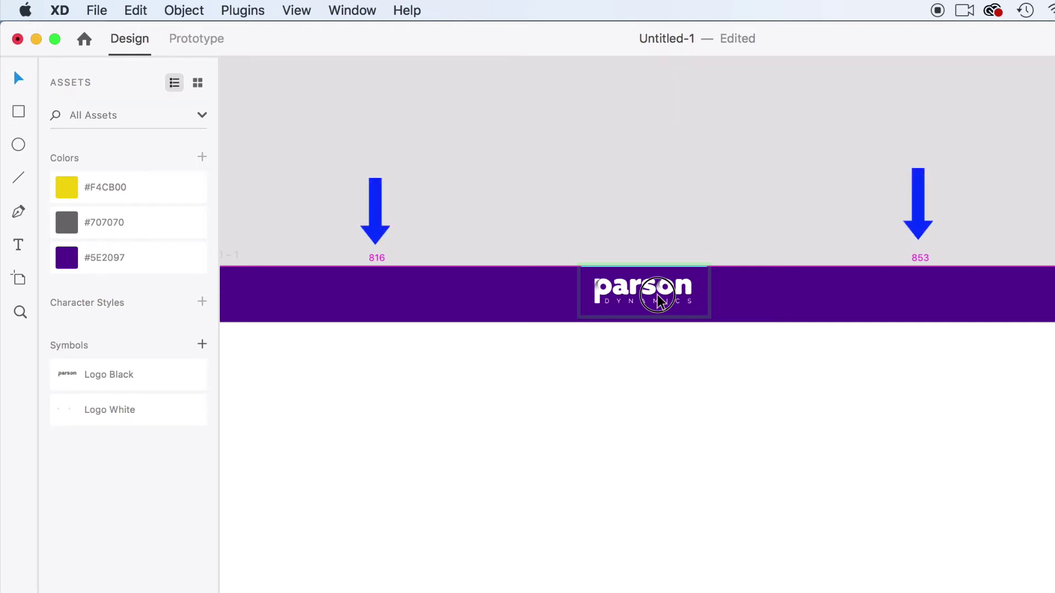
pyautogui.moveTo(658, 297)
pyautogui.mouseDown()
pyautogui.moveTo(636, 296)
pyautogui.moveTo(665, 300)
pyautogui.mouseUp()
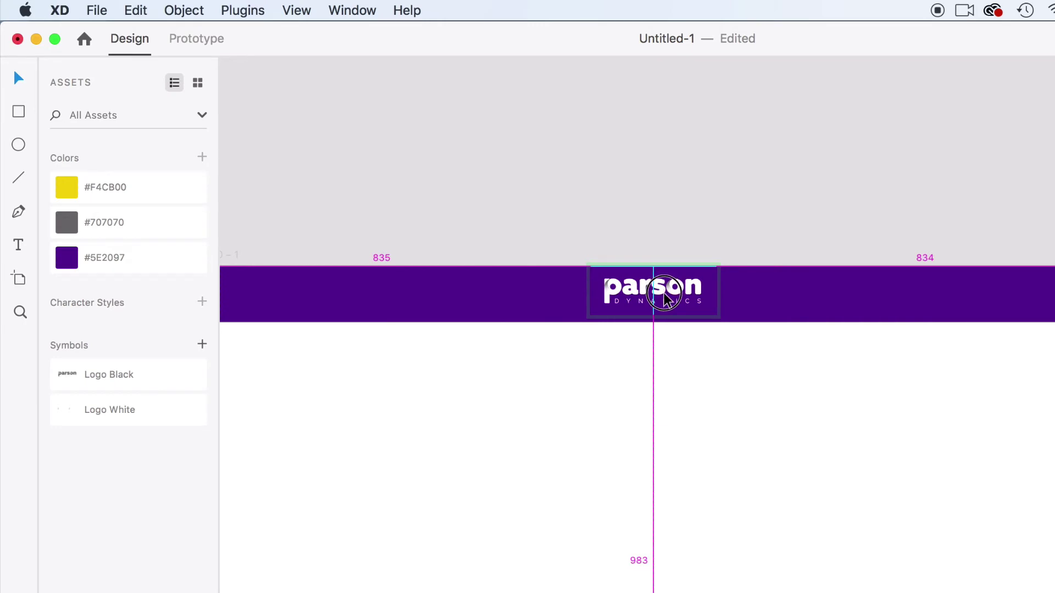
pyautogui.click(672, 286)
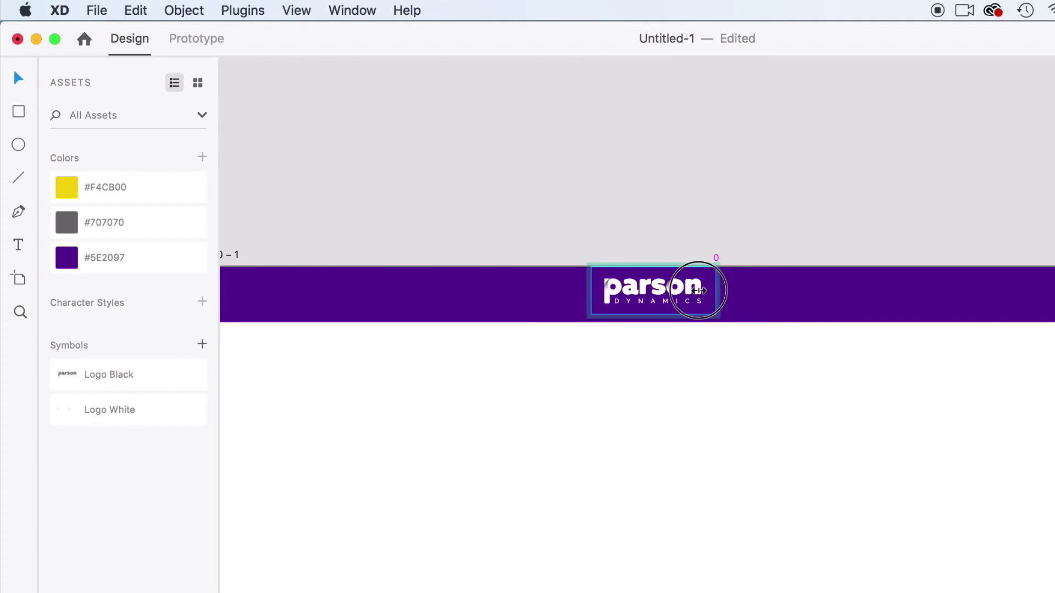
pyautogui.click(662, 203)
pyautogui.scroll(-5, 604, 383)
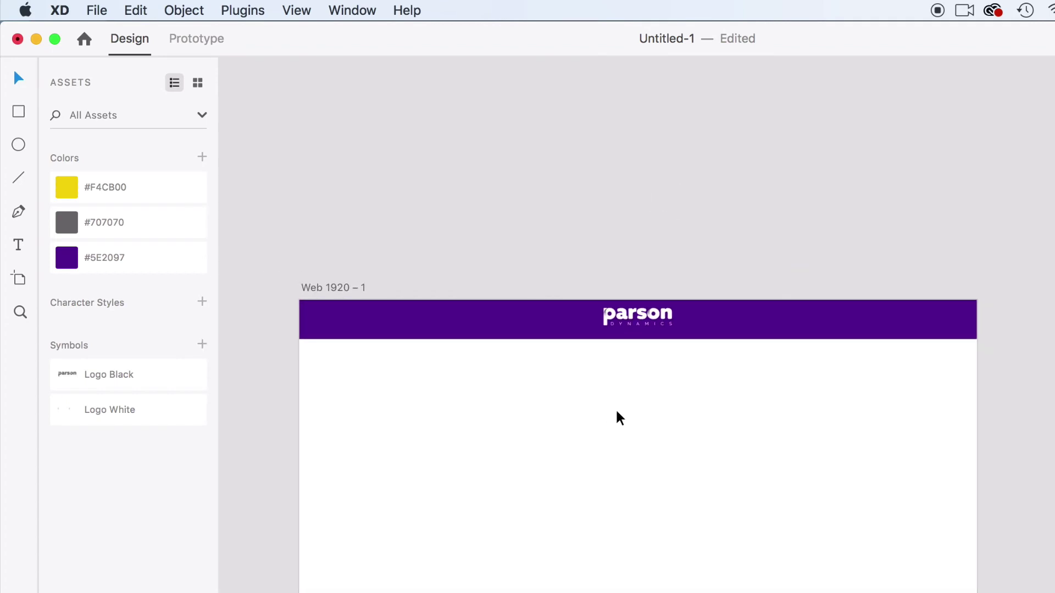
# Centre the logo vertically in the header, leaving about 7 px above and 8 px below.
pyautogui.moveTo(634, 332); pyautogui.dragTo(628, 330)
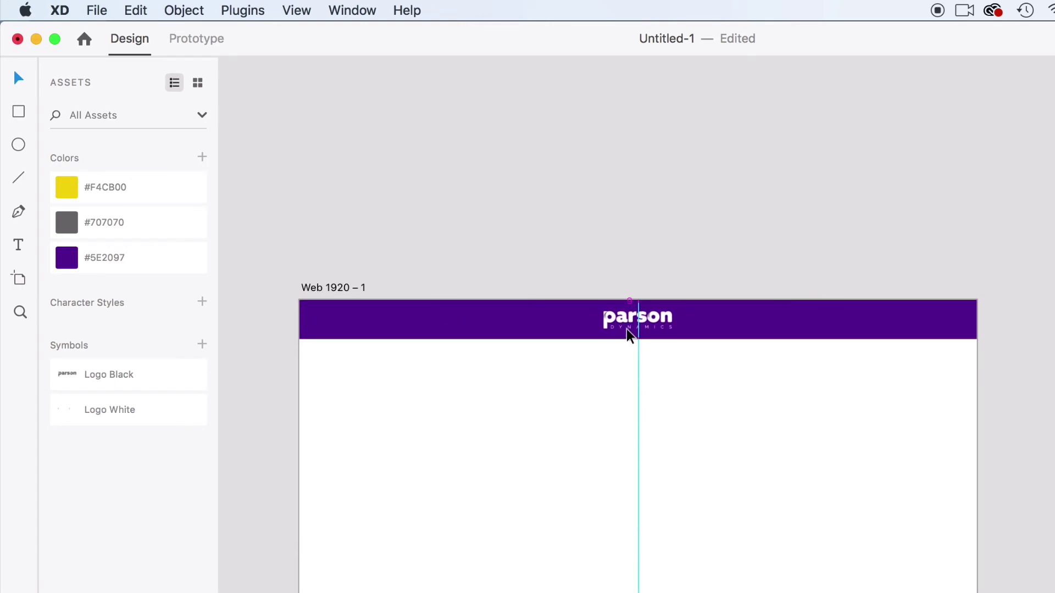
pyautogui.scroll(8, 629, 323)
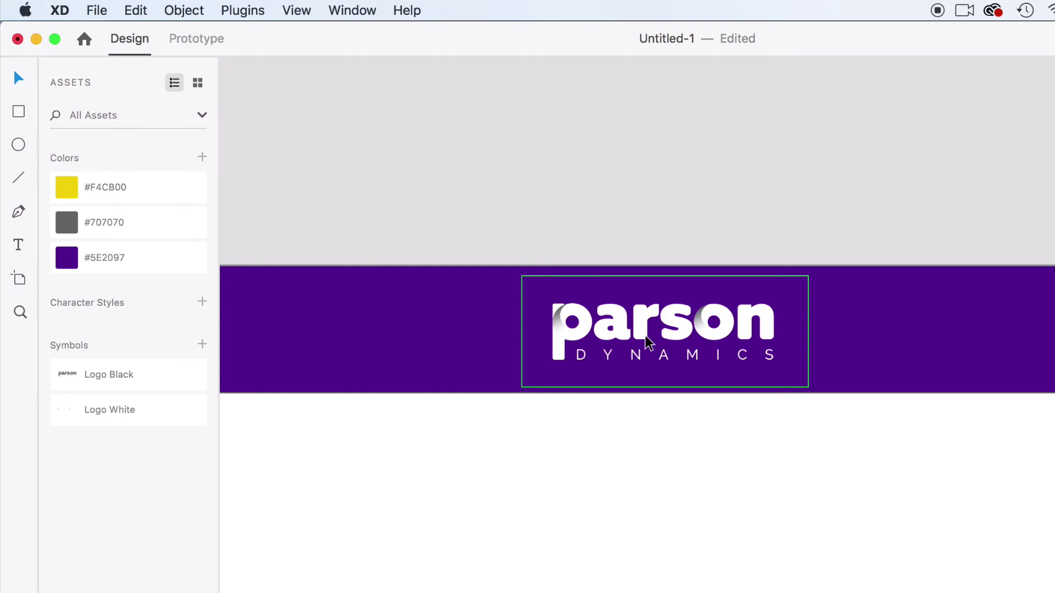
pyautogui.moveTo(648, 342); pyautogui.dragTo(628, 321)
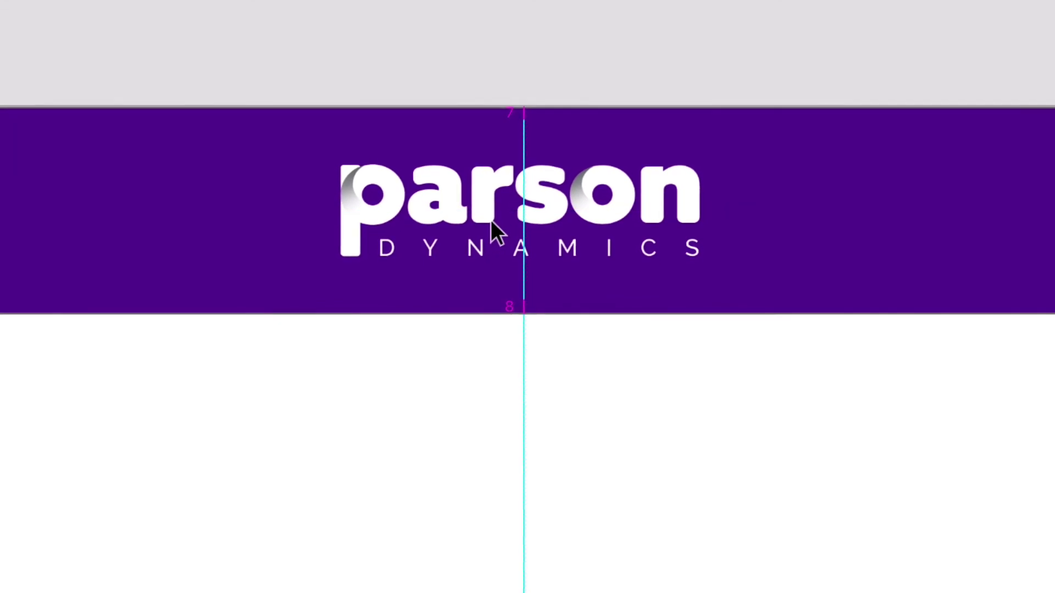